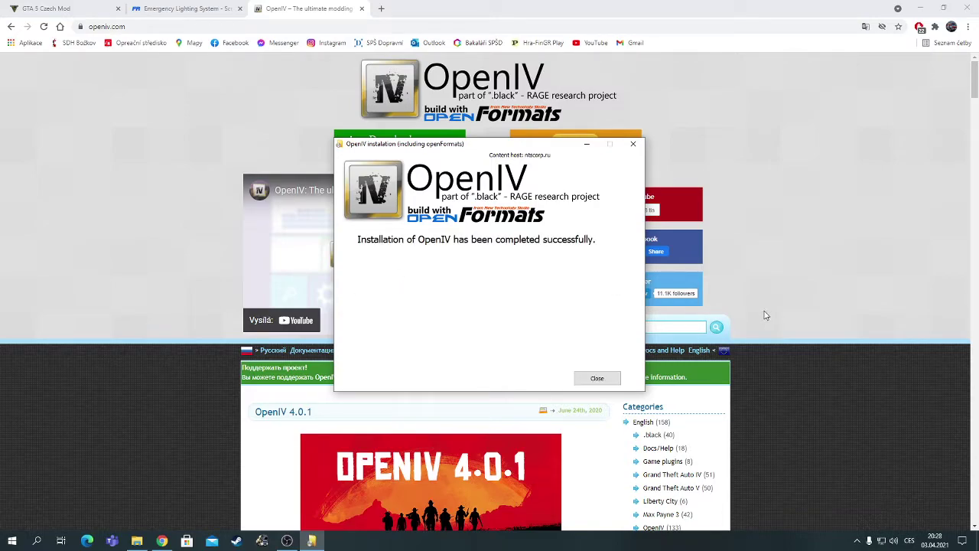
Close the finished OpenIV installer and minimize the browser to show the desktop.
left_click(599, 378)
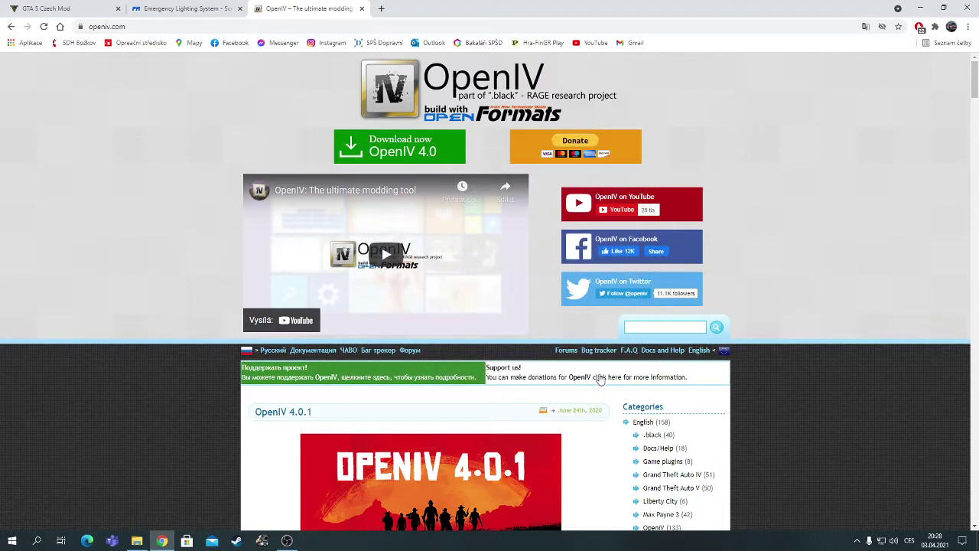
left_click(920, 8)
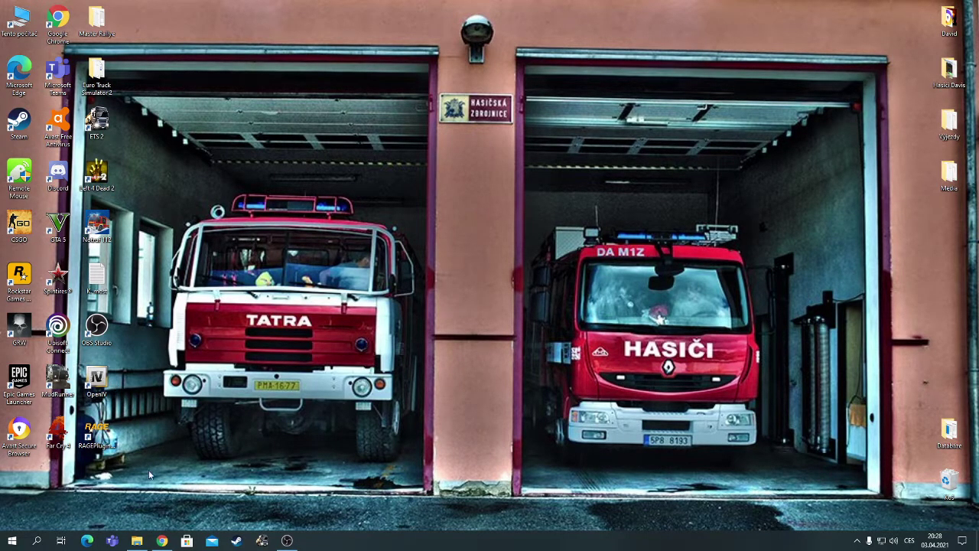
Switch to Chrome and download ELS V1.05.rar from the Emergency Lighting System page on LSPDFR.
left_click(162, 541)
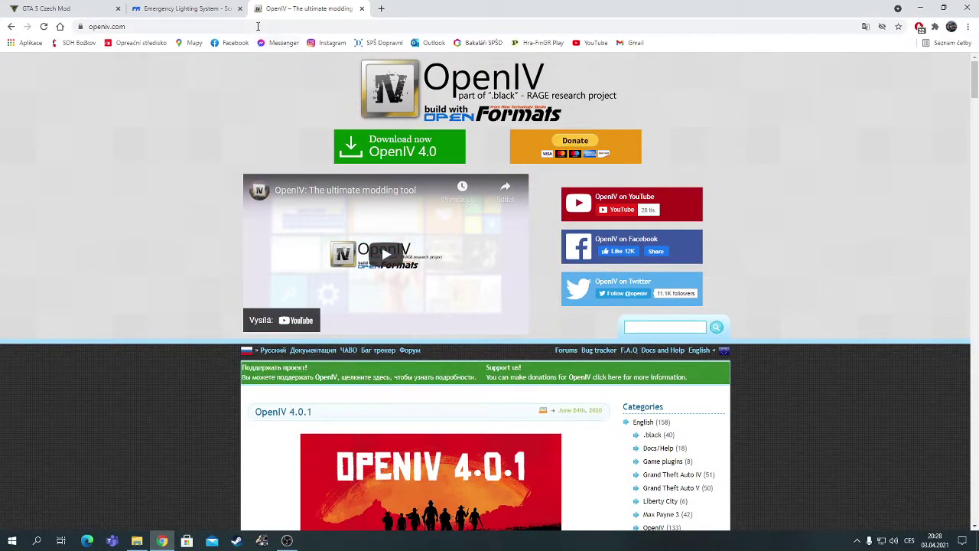
left_click(207, 10)
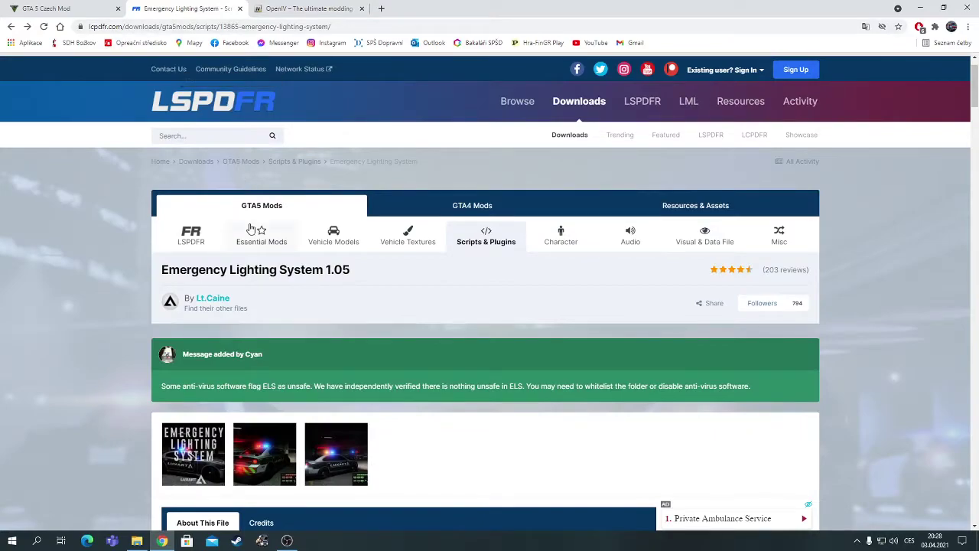
scroll(261, 242, "down", 1)
scroll(261, 242, "down", 1)
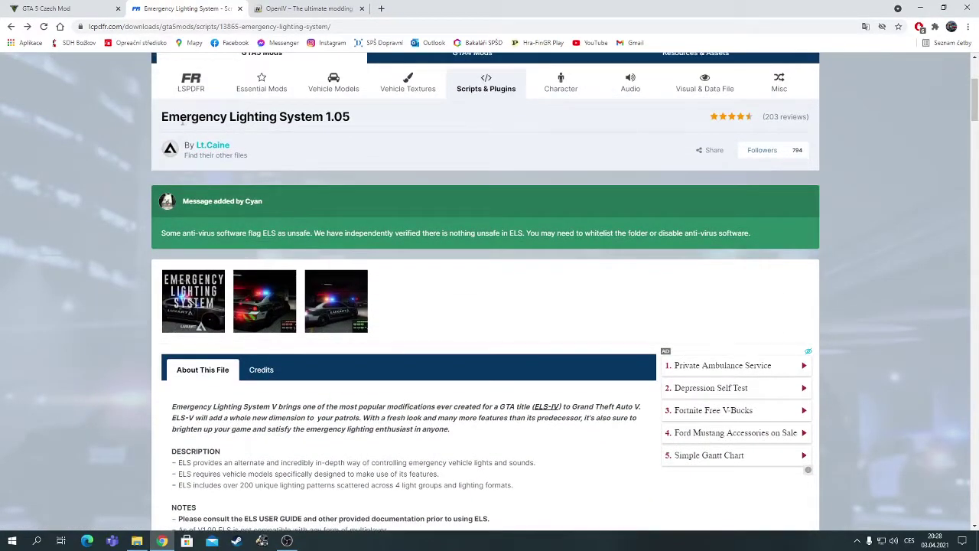
left_click_drag(169, 117, 327, 117)
left_click(327, 117)
scroll(463, 208, "down", 3)
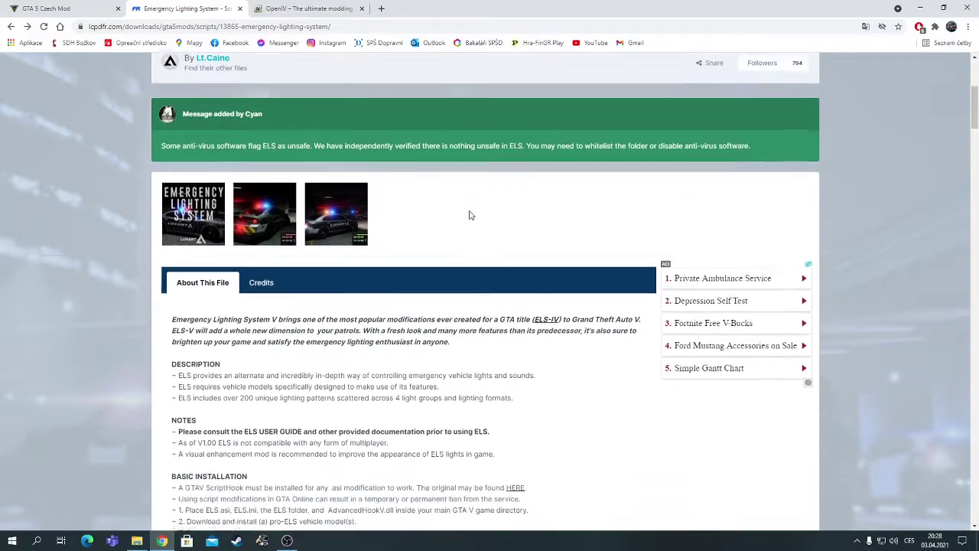
left_click(741, 430)
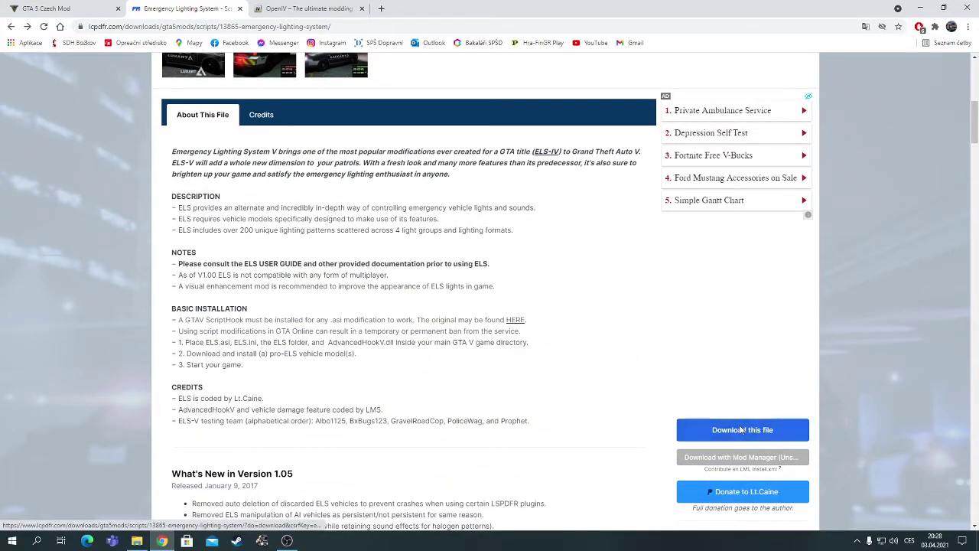
left_click(737, 219)
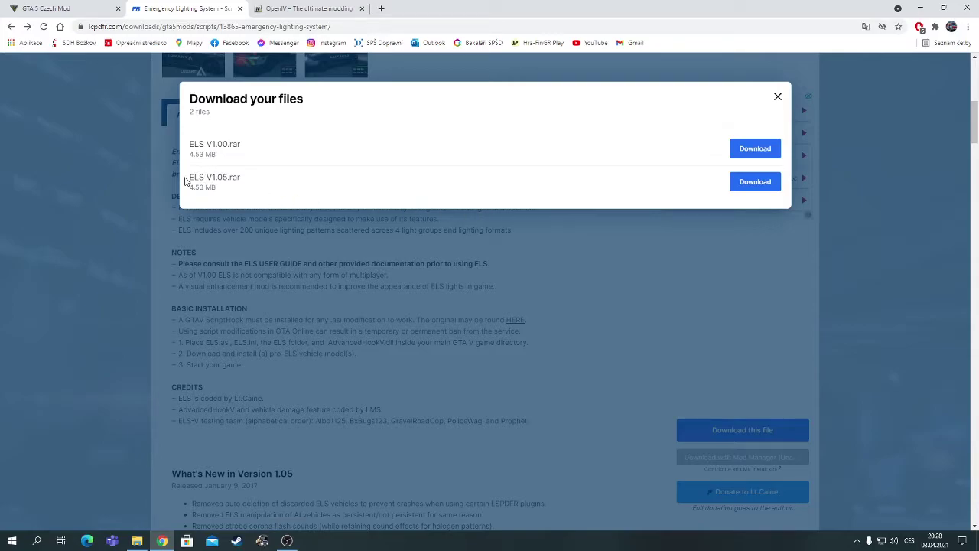
left_click(246, 180)
left_click(760, 183)
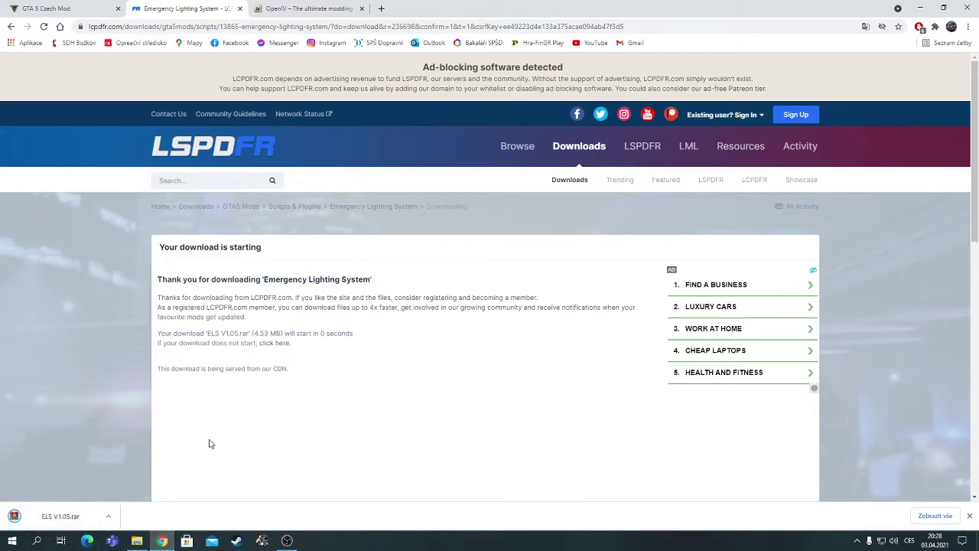
left_click(971, 517)
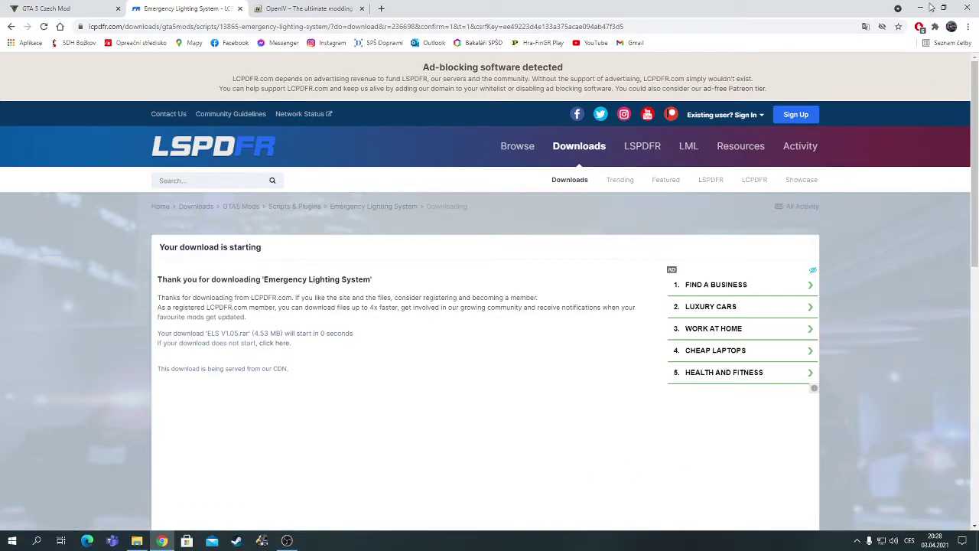
Move the ELS V1.05 archive from the Stažené soubory folder to the desktop and close the folder window.
left_click(922, 8)
double_click(19, 22)
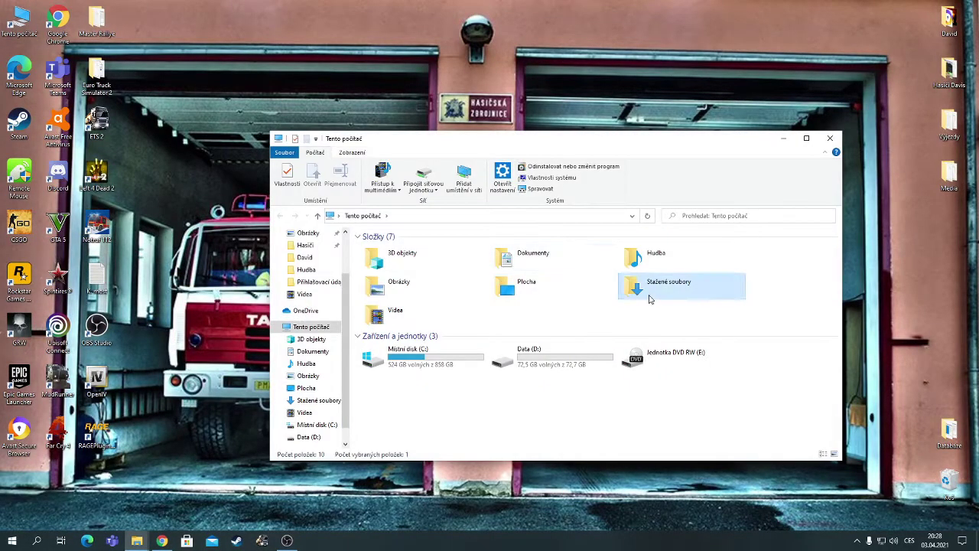
double_click(649, 300)
left_click_drag(508, 301, 947, 482)
left_click(830, 139)
Extract the ELS folder, AdvancedHookV.dll, ELS.asi and ELS.ini from the archive's INSTALLATION FILES\Grand Theft Auto V folder to the desktop.
double_click(387, 130)
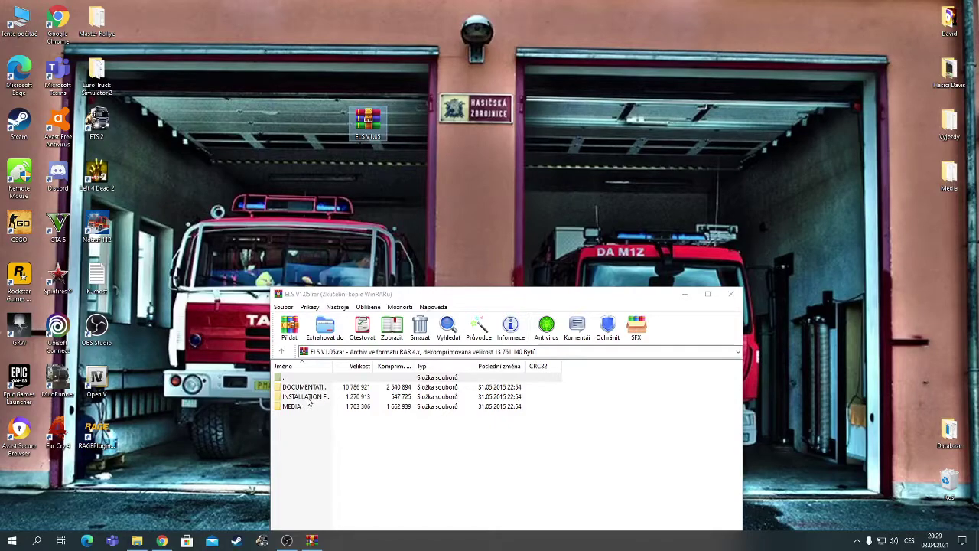
double_click(308, 397)
double_click(312, 389)
left_click_drag(324, 437, 278, 303)
left_click_drag(245, 168, 242, 160)
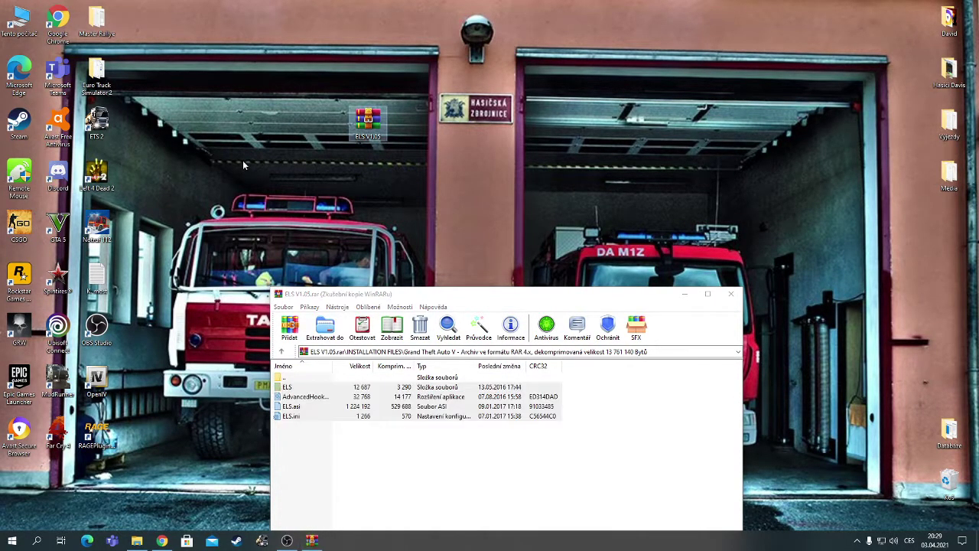
left_click(731, 294)
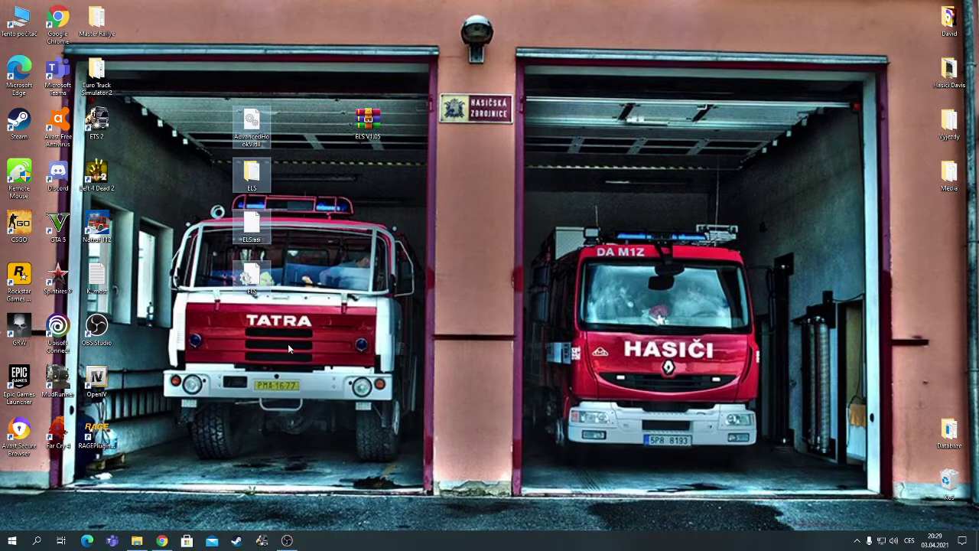
left_click(230, 352)
Move the four extracted ELS items from the desktop into the Grand Theft Auto V game folder, replacing the existing files.
left_click(137, 541)
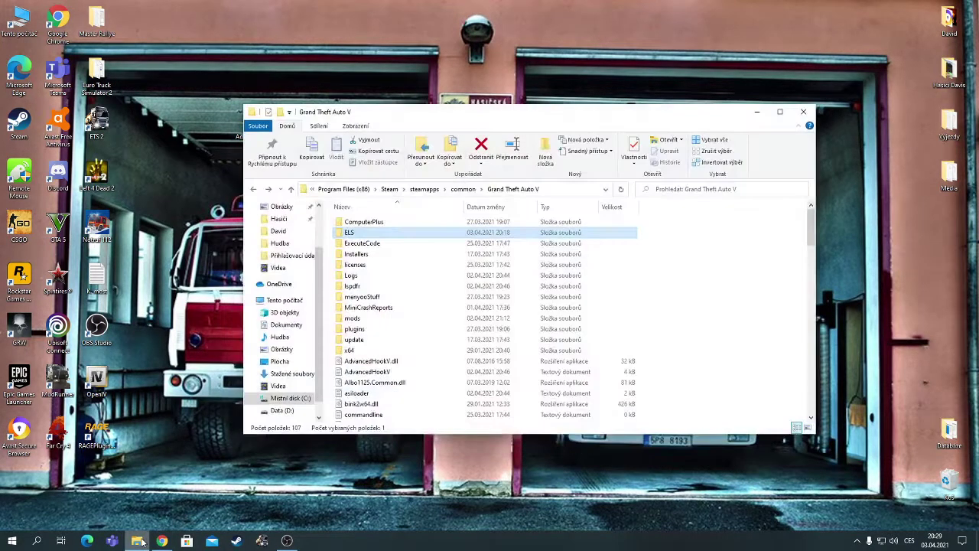
left_click_drag(494, 116, 619, 156)
left_click_drag(201, 96, 551, 430)
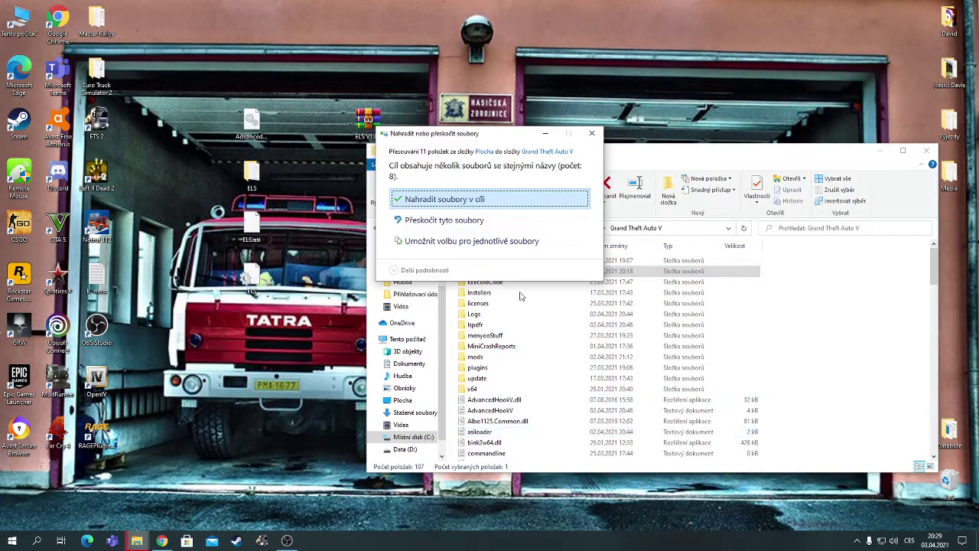
left_click(446, 199)
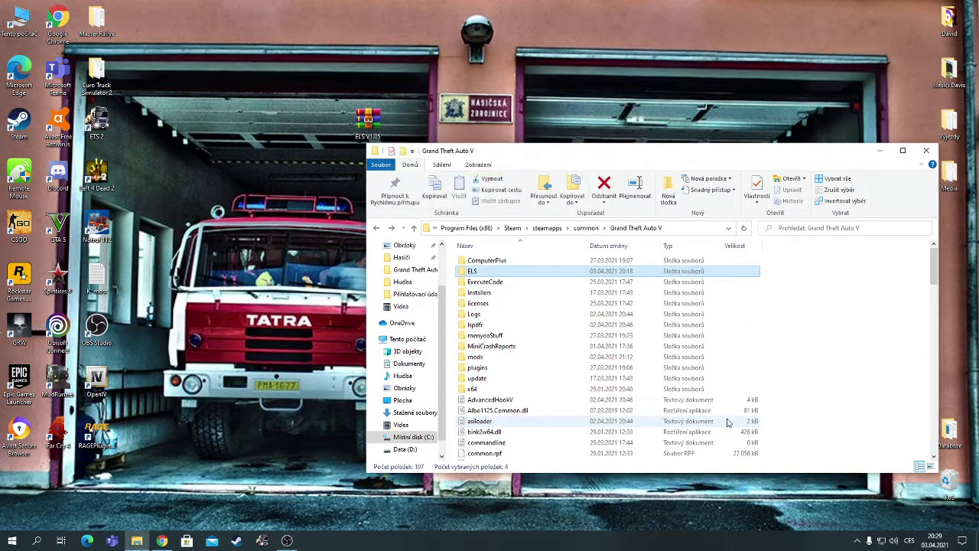
left_click(833, 297)
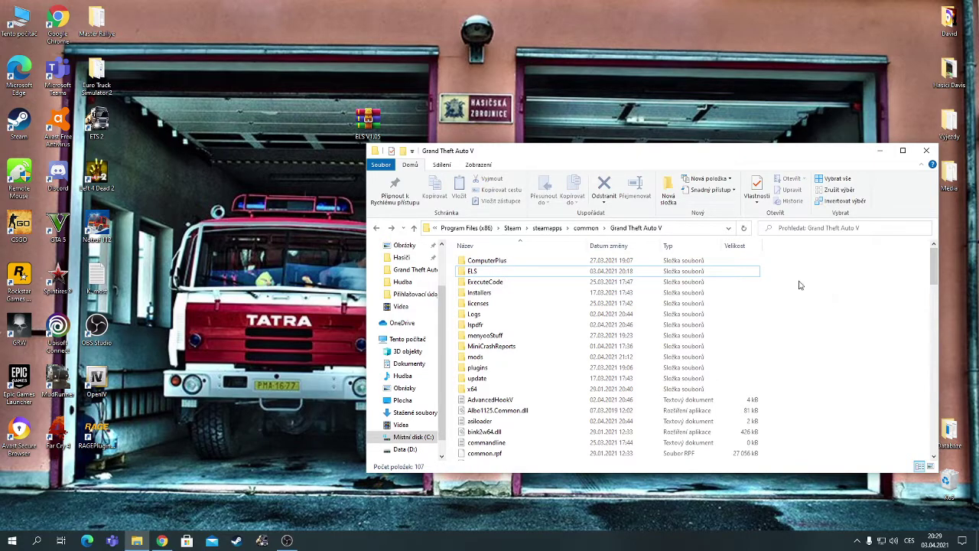
Put the ELS V1.05 archive from the desktop into the recycle bin and minimize the Grand Theft Auto V folder window.
left_click_drag(367, 121, 945, 486)
left_click_drag(773, 158, 609, 121)
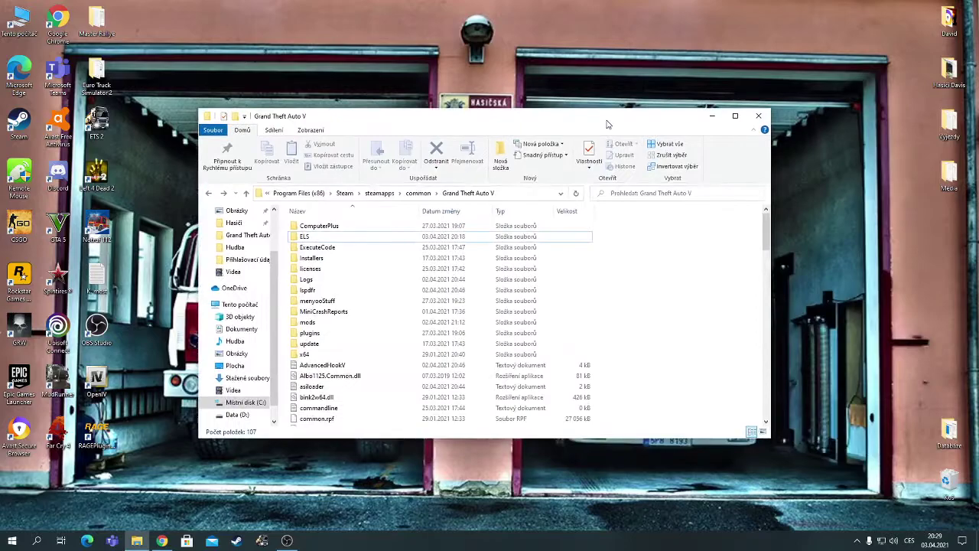
left_click(710, 110)
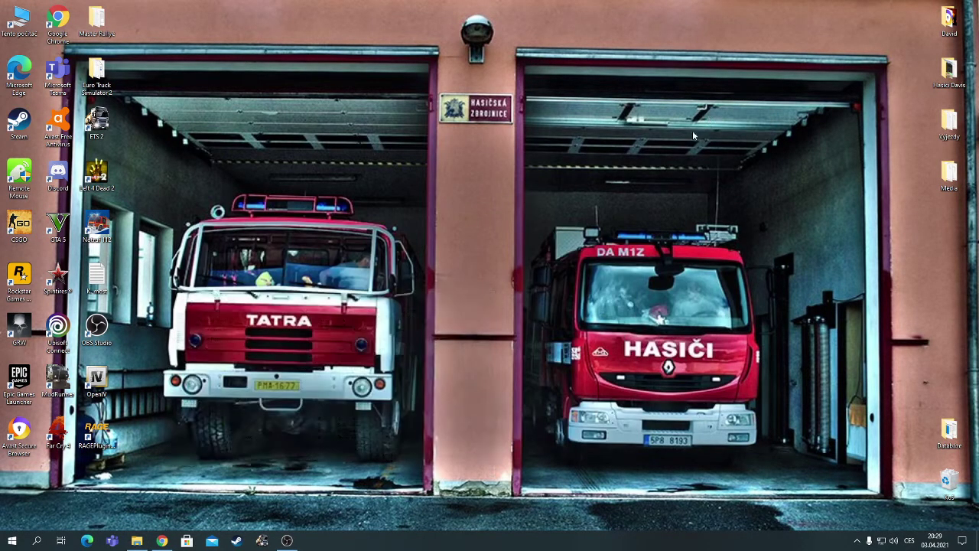
Switch to Chrome, open the Hasiči download category on the GTA 5 Czech Mod site and read its access notice.
left_click(163, 541)
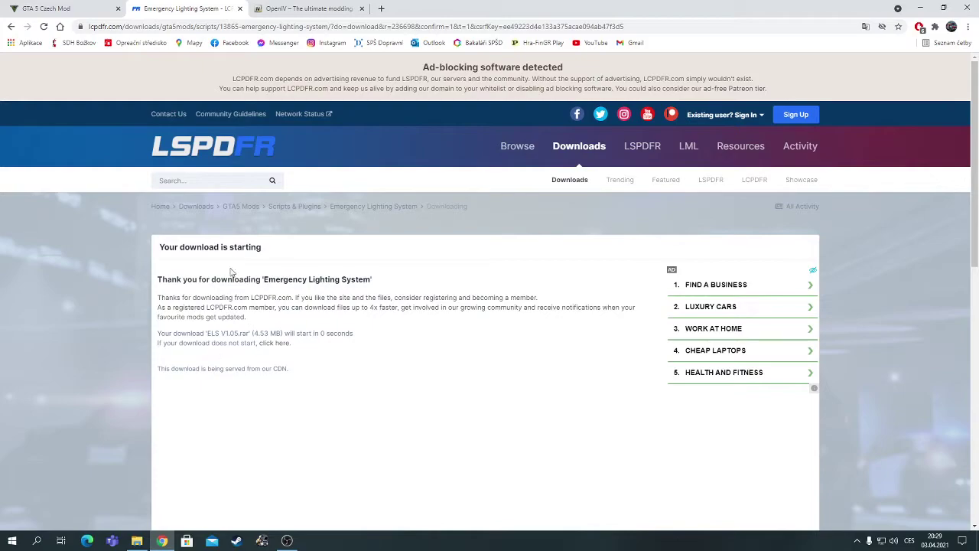
left_click(56, 6)
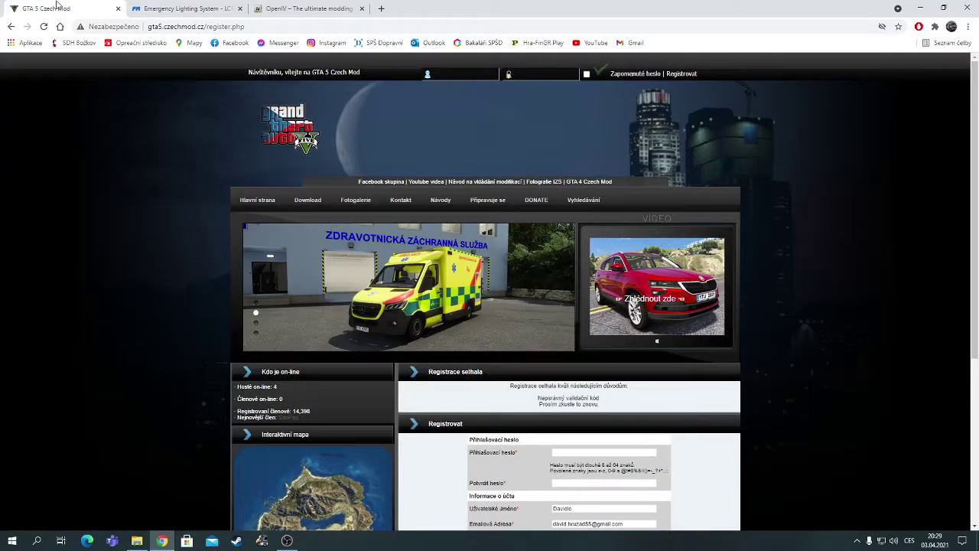
mouse_move(308, 199)
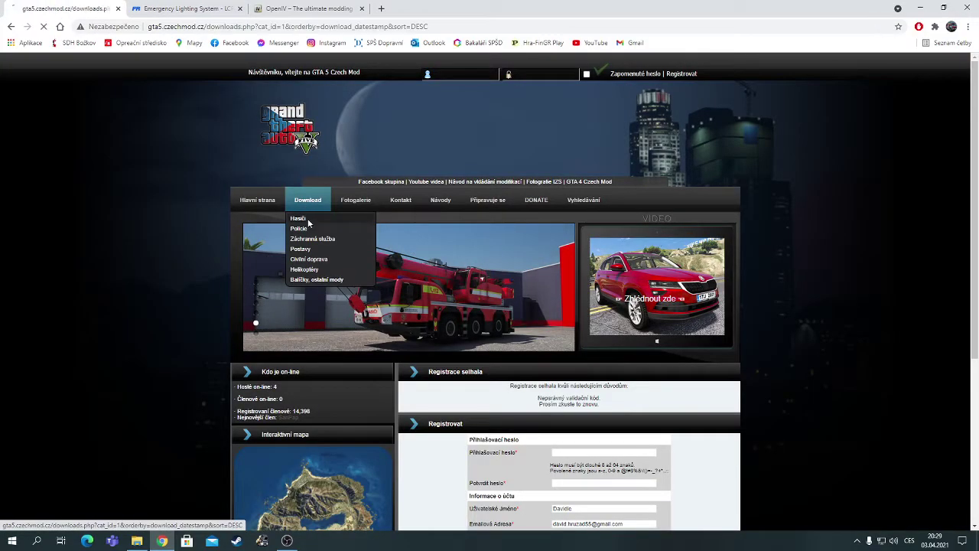
left_click(306, 222)
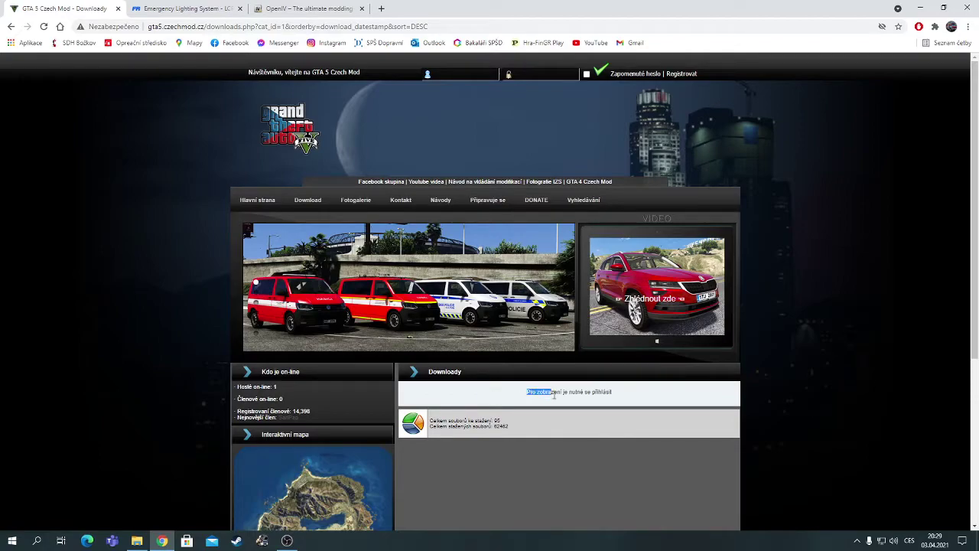
left_click(634, 398)
triple_click(566, 391)
left_click(532, 391)
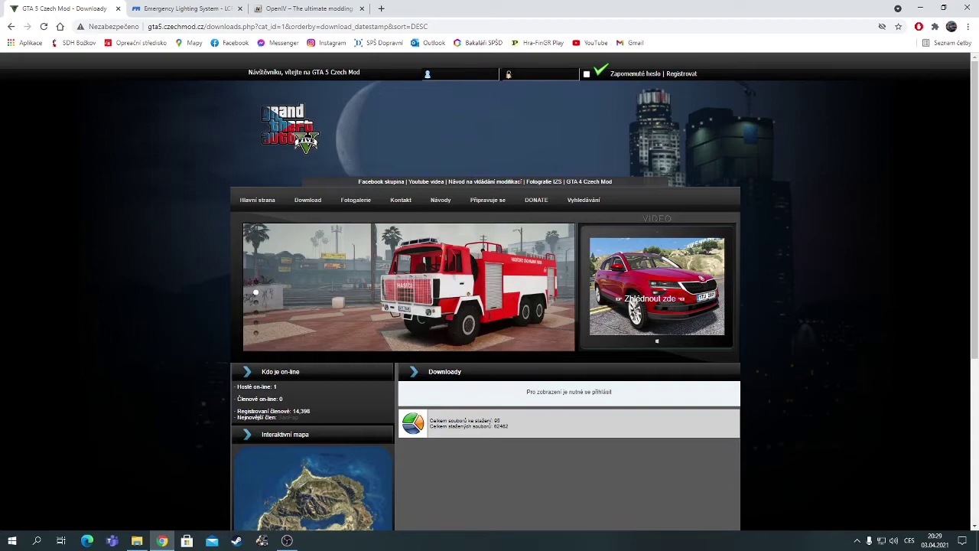
Log in to the GTA 5 Czech Mod site with the saved username and account password.
left_click(469, 73)
left_click(468, 94)
key("Tab")
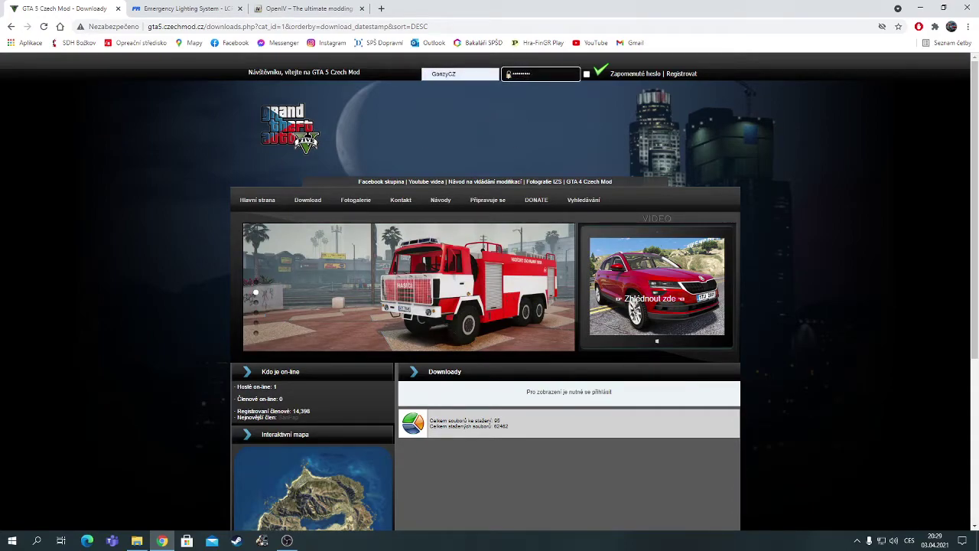
left_click(601, 70)
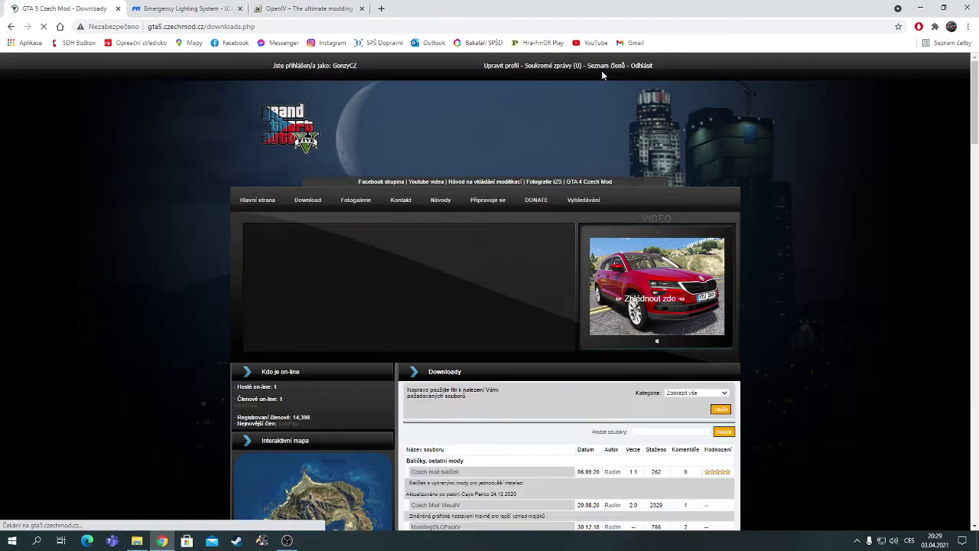
Download tatra_815_cas_32.rar from the Tatra 815 CAS 32 entry without HZS MSK in the Hasiči category.
mouse_move(306, 201)
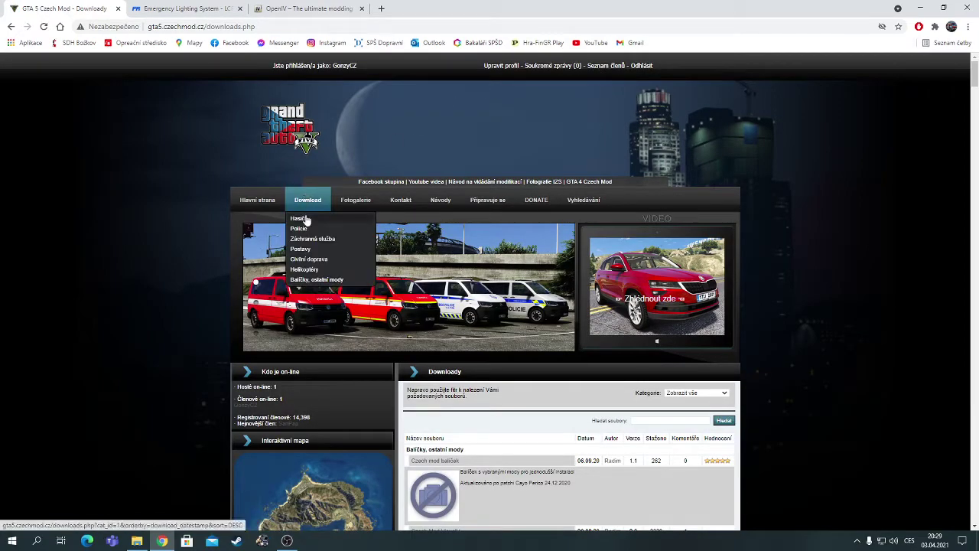
left_click(304, 219)
scroll(539, 242, "down", 6)
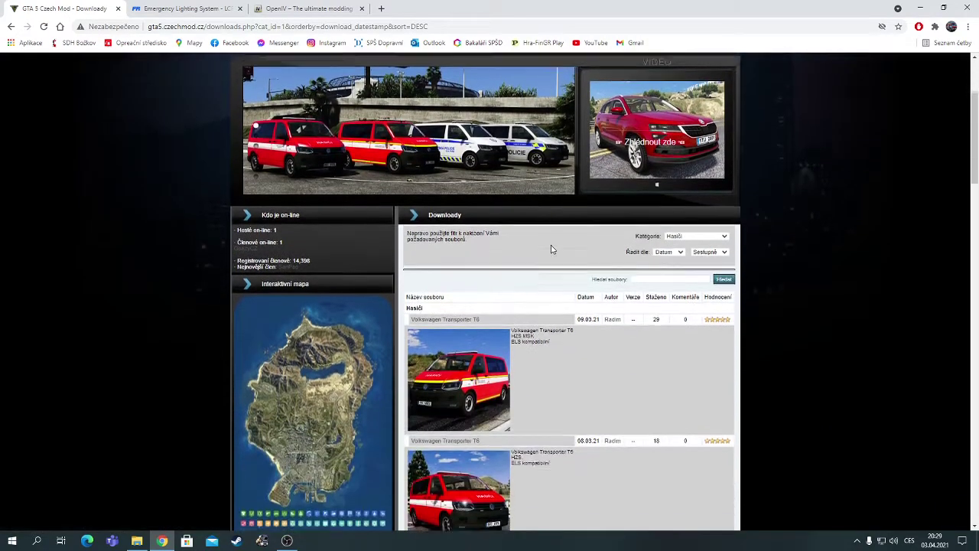
scroll(555, 250, "down", 1)
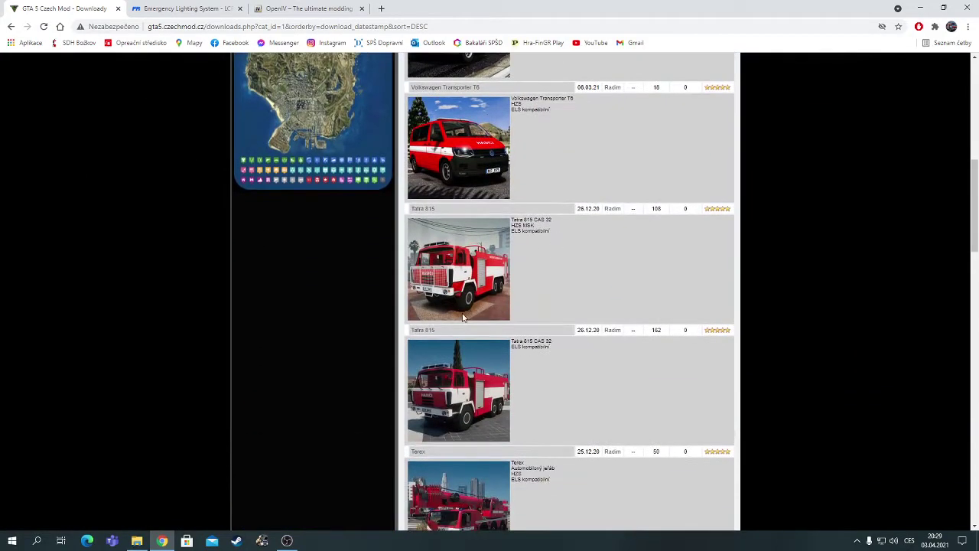
left_click(427, 330)
scroll(487, 362, "down", 2)
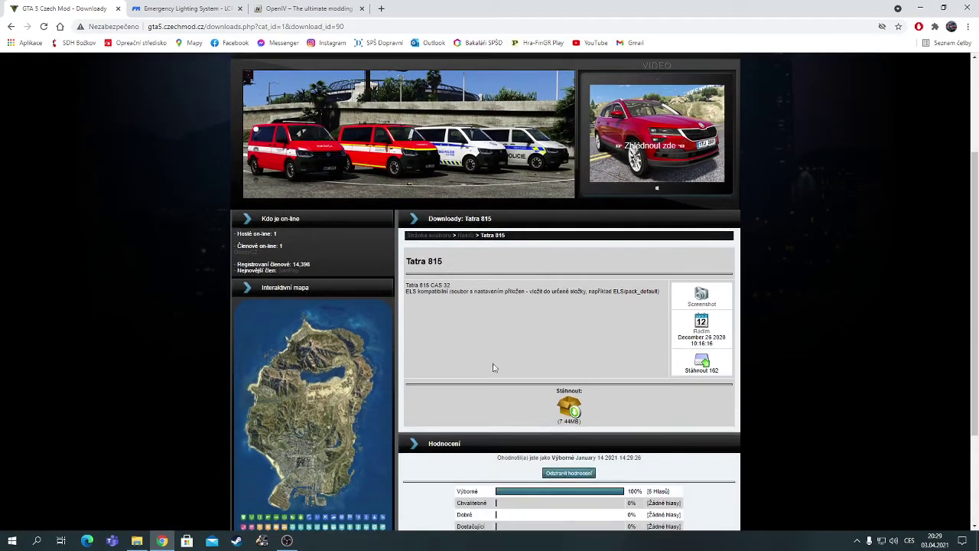
left_click(570, 409)
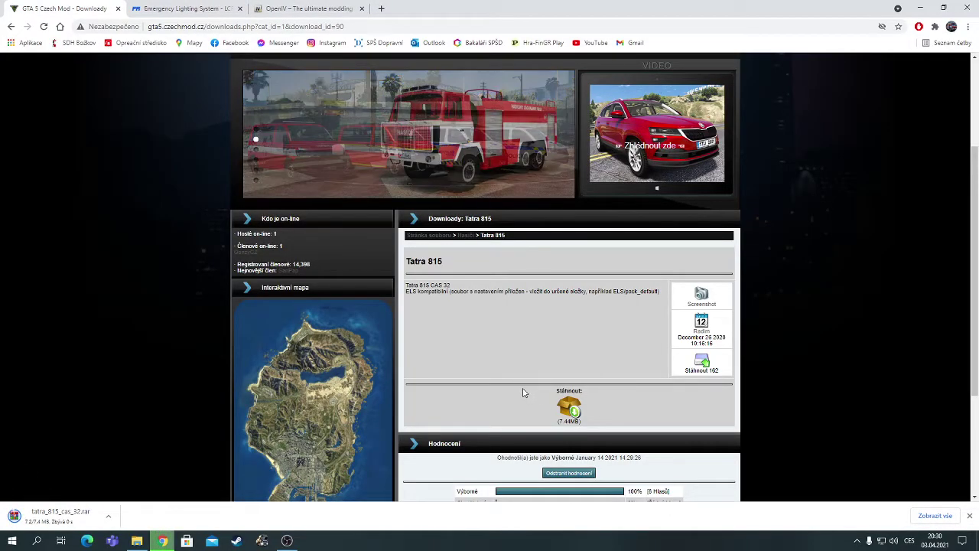
left_click(969, 516)
Move the downloaded Tatra 815 CAS 32 archive from the Stažené soubory folder to the desktop and close the folder window.
left_click(924, 7)
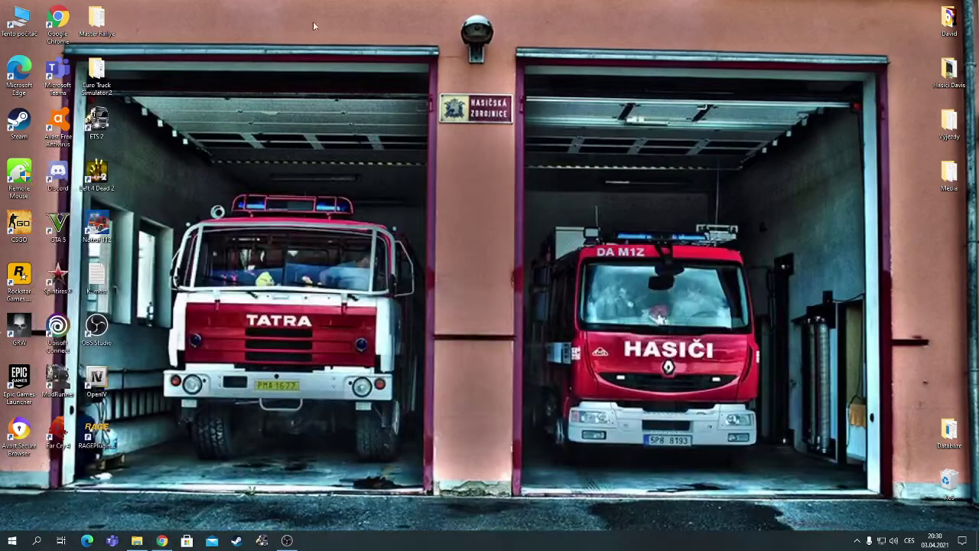
double_click(14, 27)
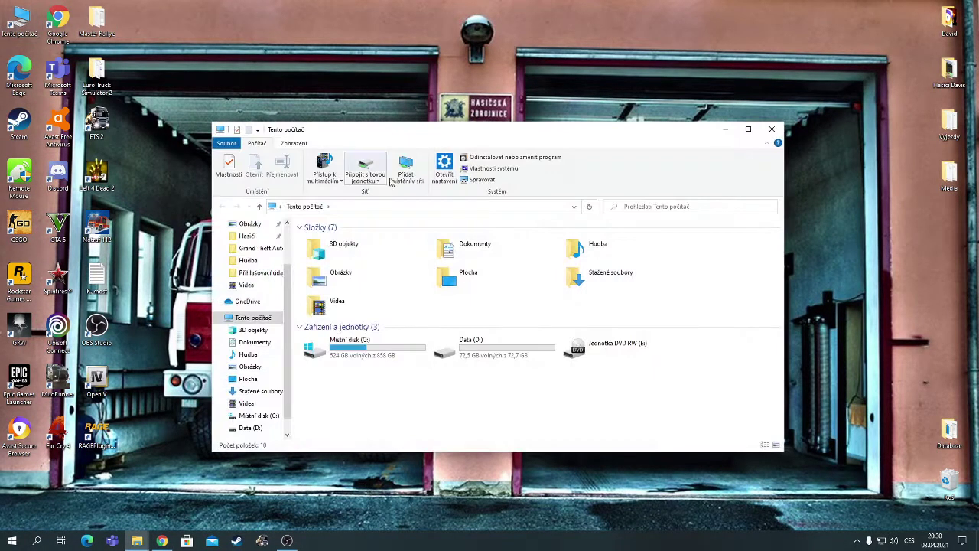
double_click(632, 289)
left_click_drag(429, 253, 447, 76)
left_click(770, 130)
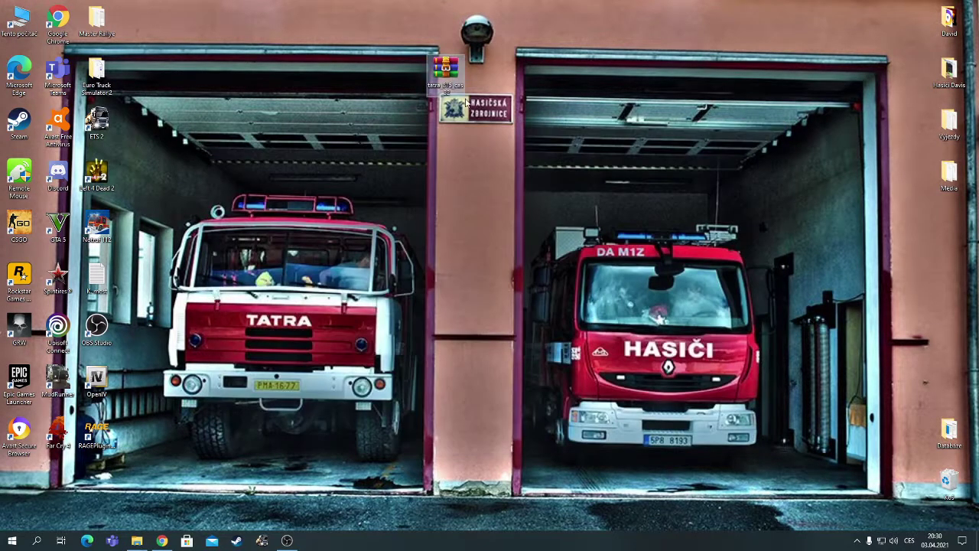
Extract the four riot2 .yft and .ytd files from the archive's Tatra 815 CAS 32 folder to the desktop.
double_click(446, 73)
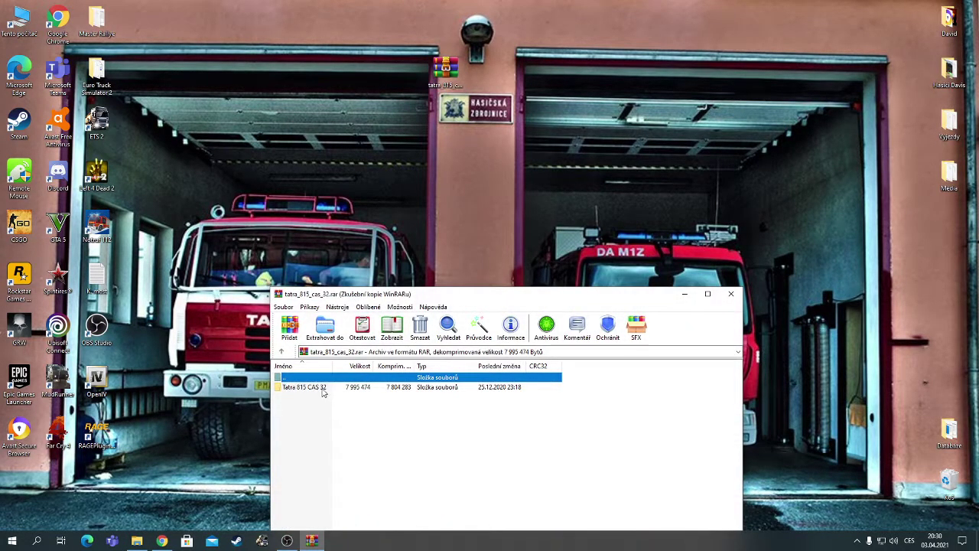
double_click(306, 387)
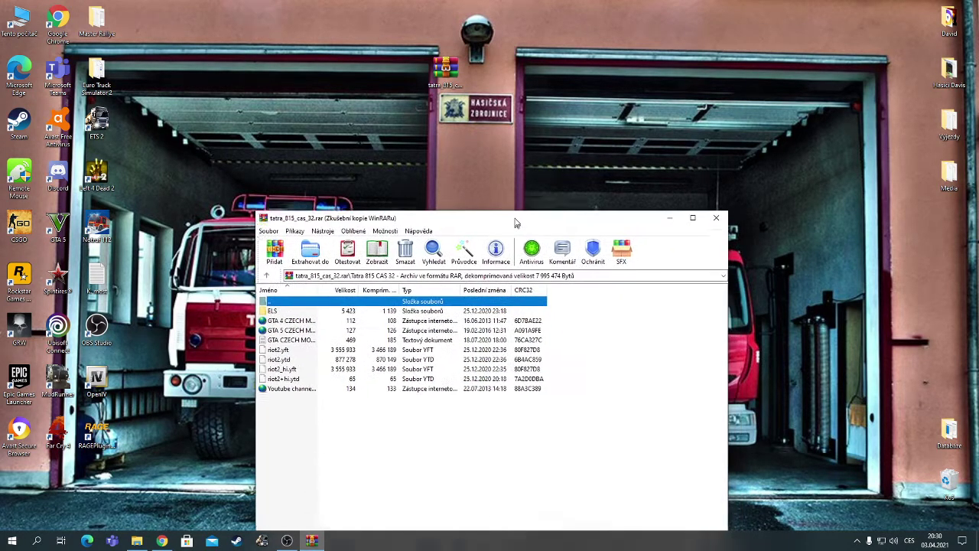
left_click_drag(564, 332, 527, 370)
left_click_drag(665, 133, 664, 133)
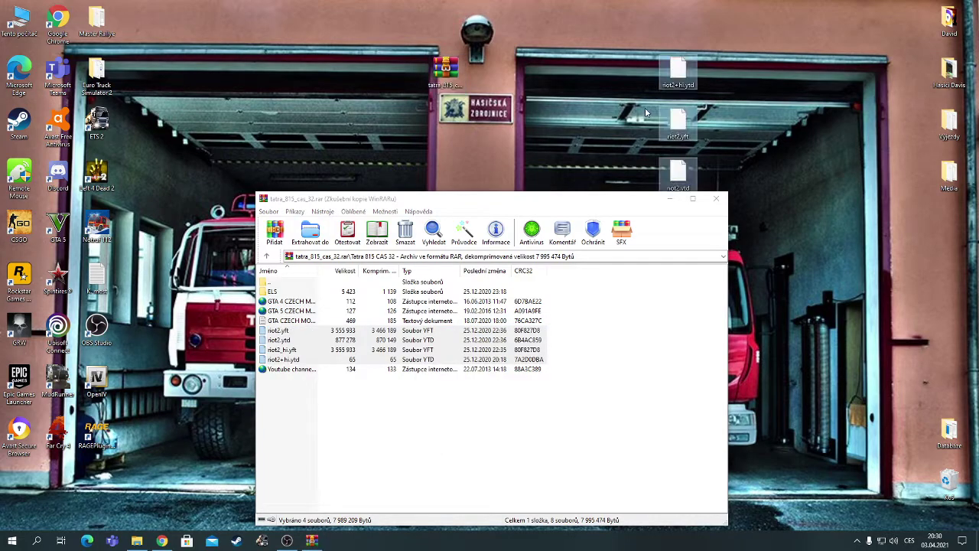
Extract RIOT2.xml from the archive's ELS folder to the desktop and close the archive.
double_click(274, 292)
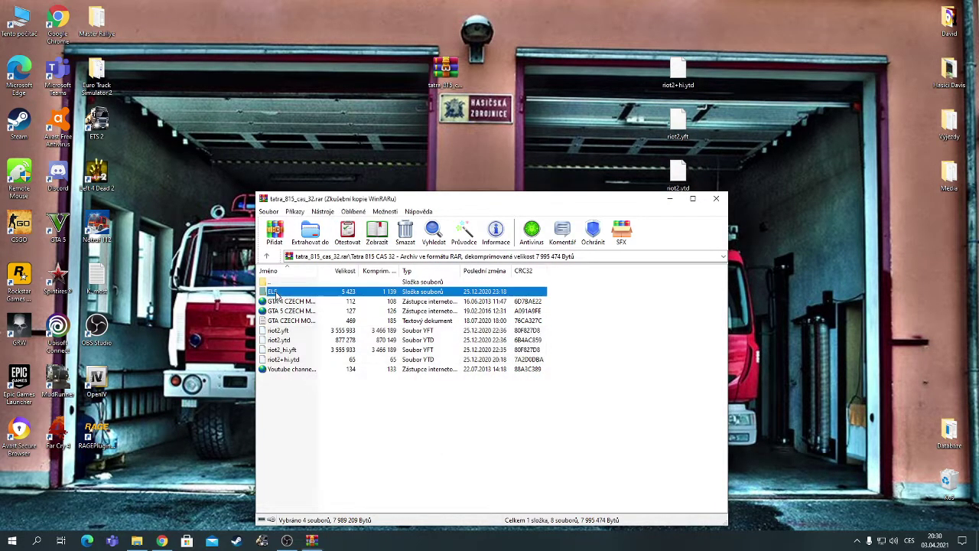
left_click(278, 292)
left_click_drag(612, 64, 616, 59)
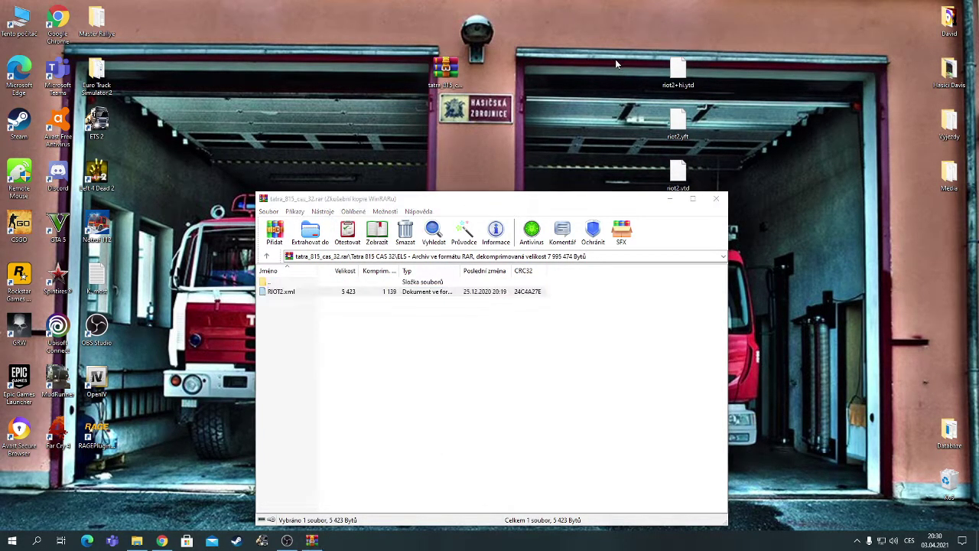
left_click(718, 200)
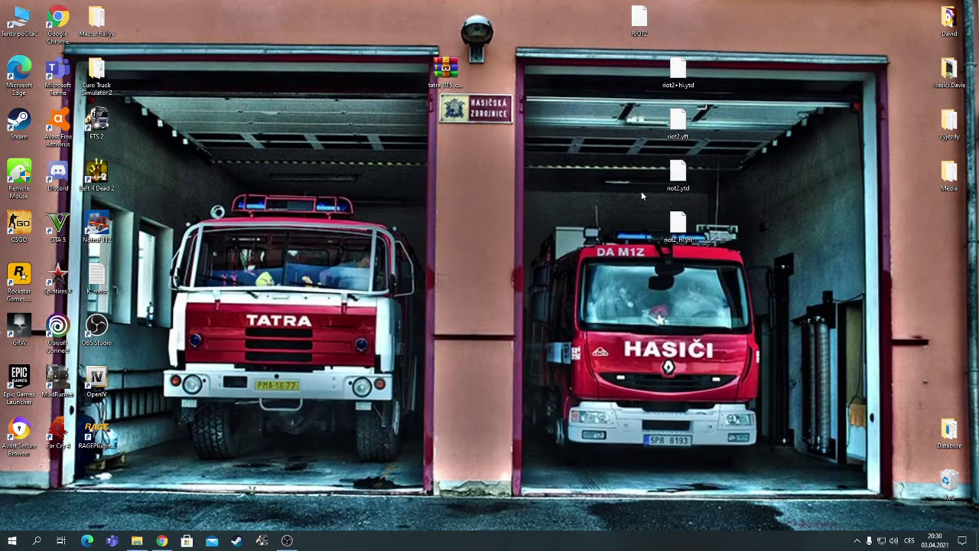
Start OpenIV for the Windows version of Grand Theft Auto V and open the game folder selection.
double_click(117, 374)
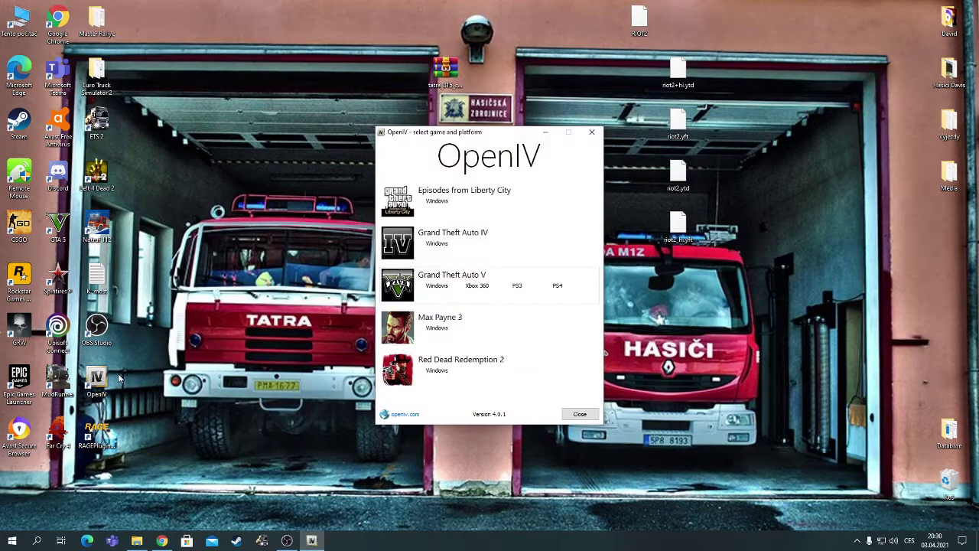
left_click(437, 286)
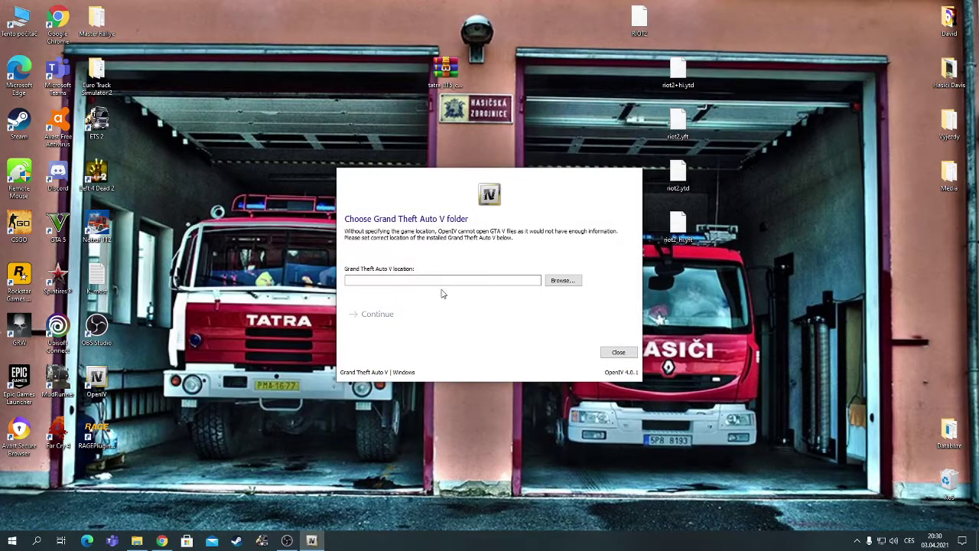
left_click(567, 282)
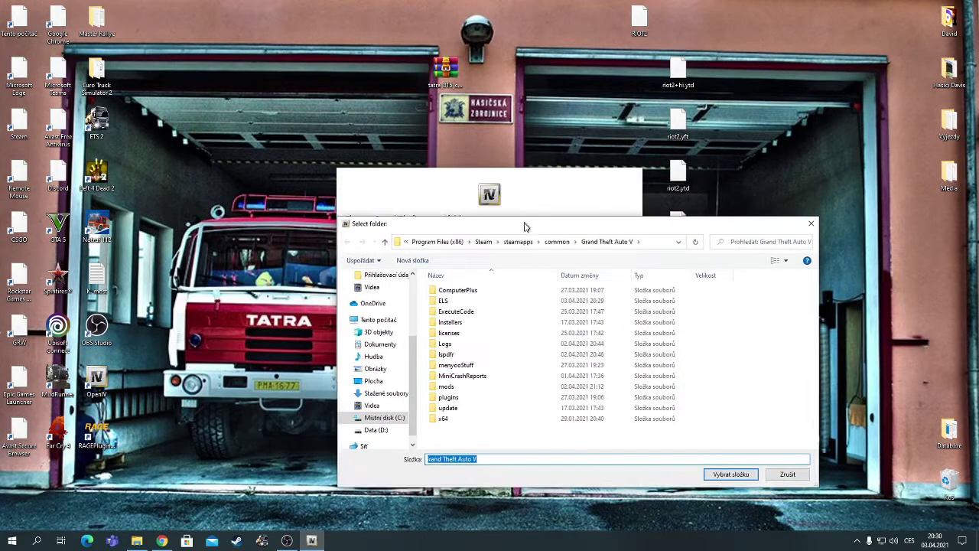
left_click_drag(525, 225, 507, 343)
left_click(419, 276)
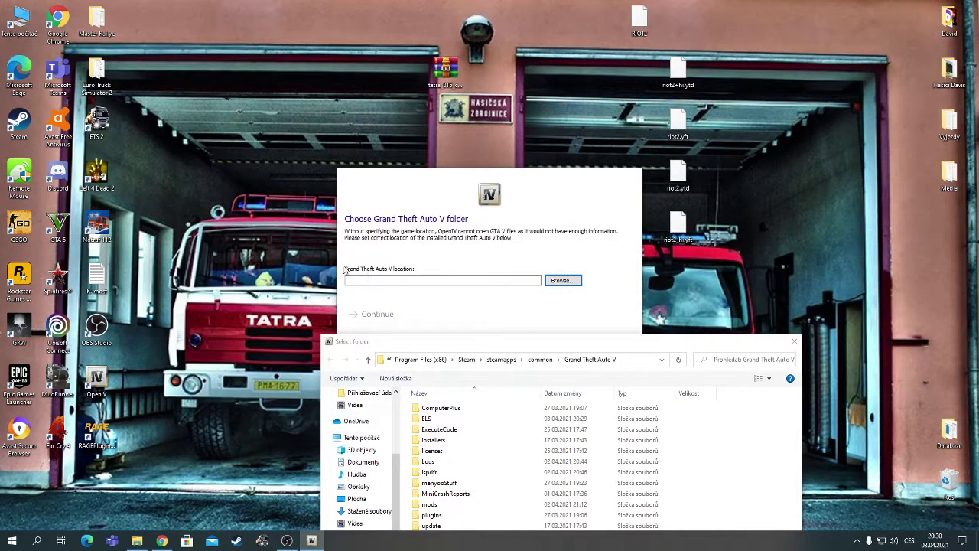
left_click_drag(484, 342, 463, 190)
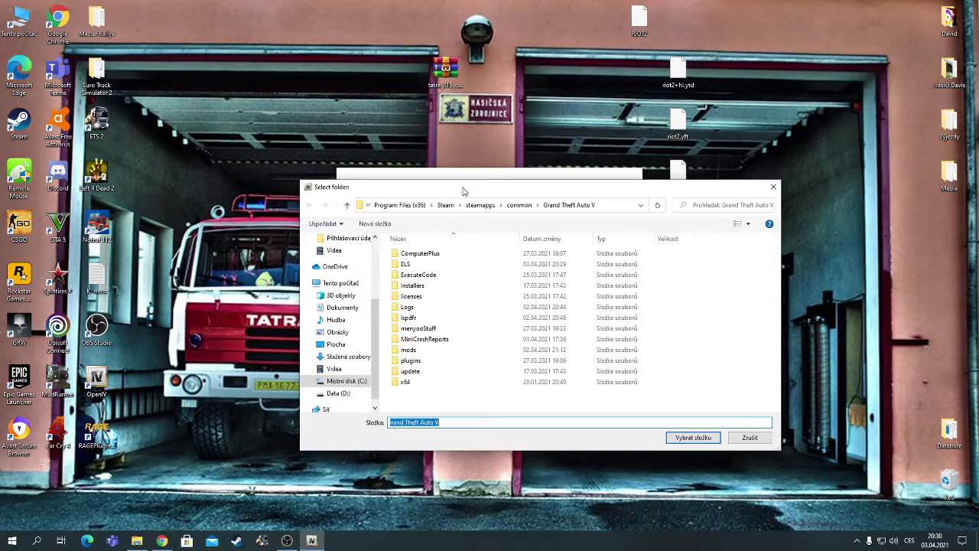
Set the game location to C:\Program Files (x86)\Steam\steamapps\common\Grand Theft Auto V and continue past the backup reminder.
left_click(346, 381)
double_click(433, 274)
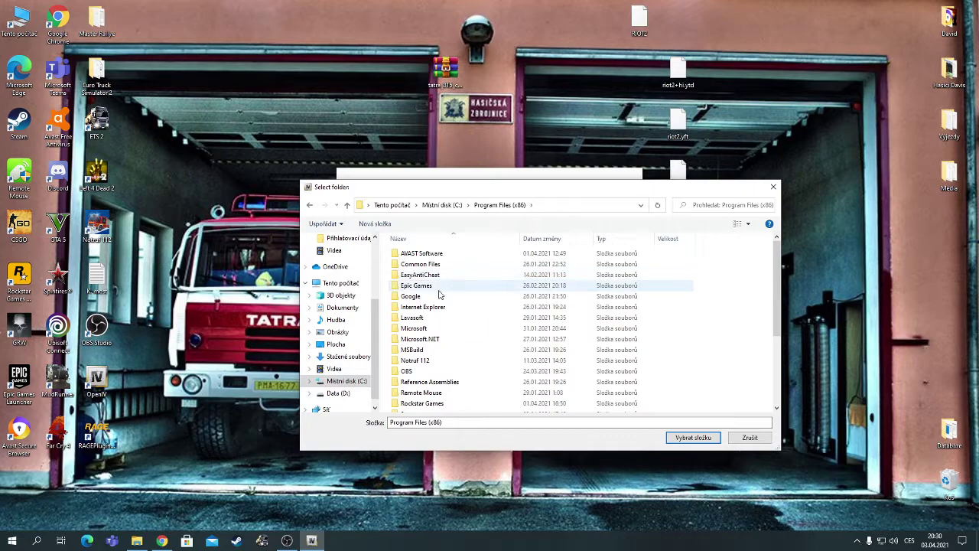
scroll(440, 352, "down", 4)
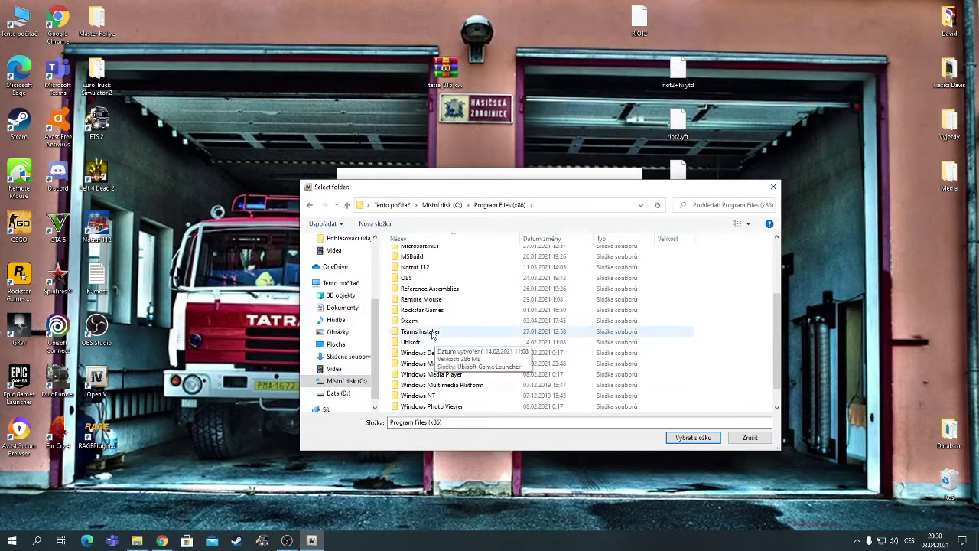
double_click(425, 321)
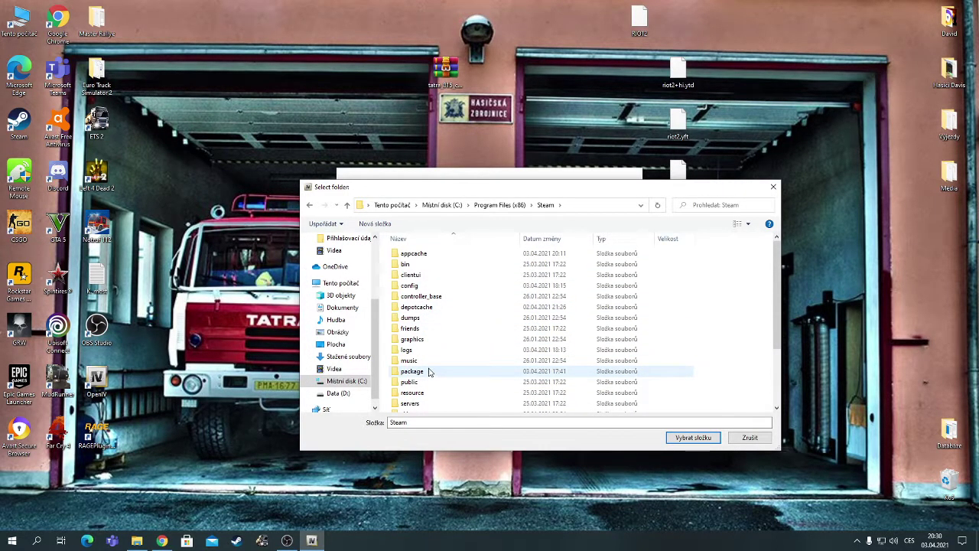
scroll(431, 379, "down", 2)
double_click(436, 406)
double_click(417, 256)
left_click(431, 277)
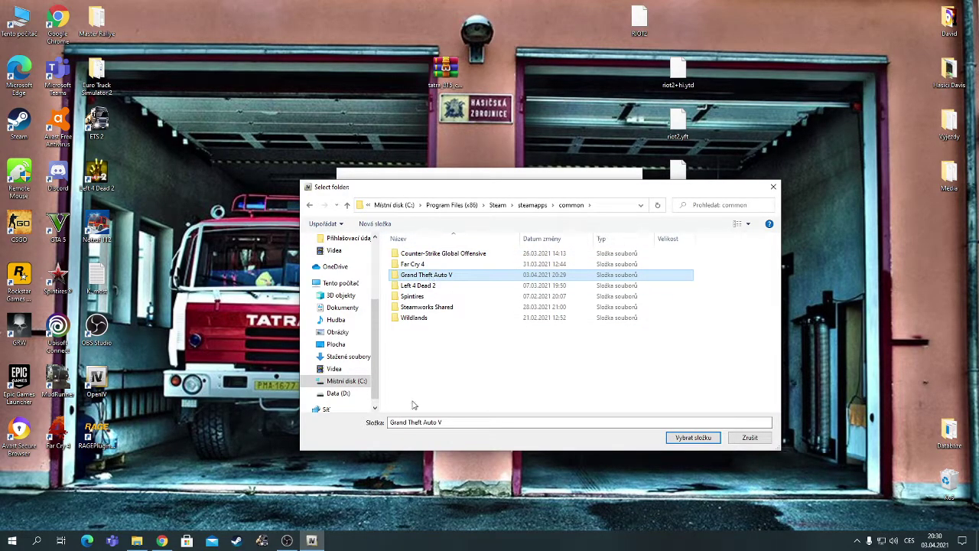
left_click(681, 438)
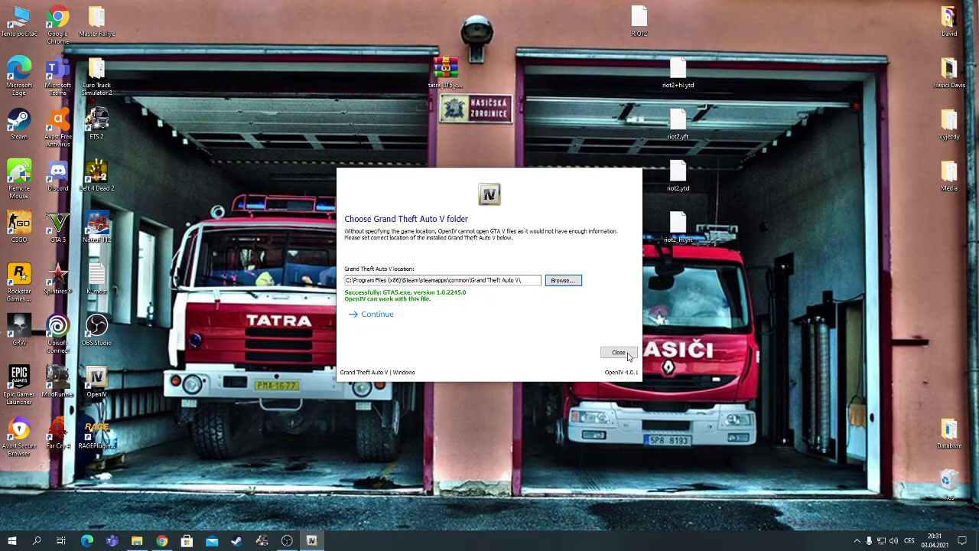
left_click(429, 323)
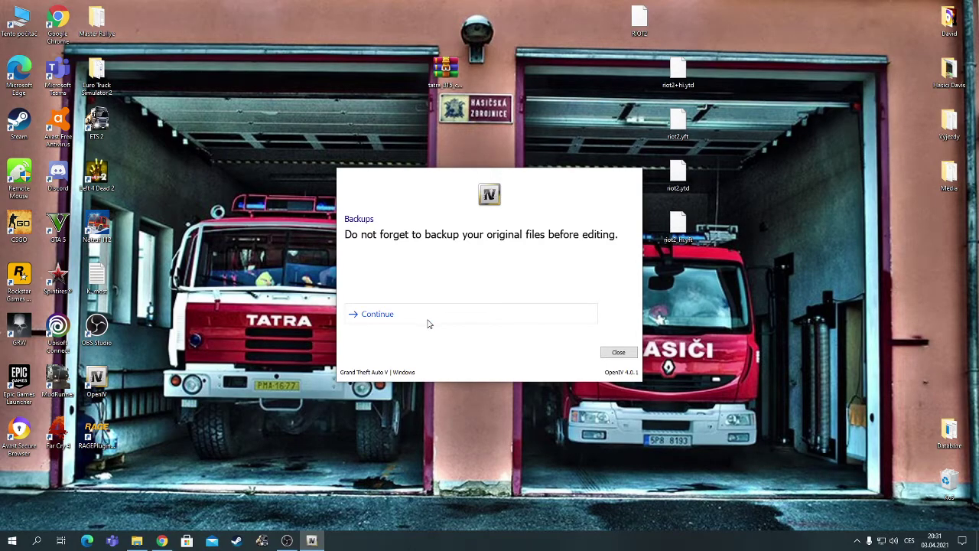
left_click(429, 322)
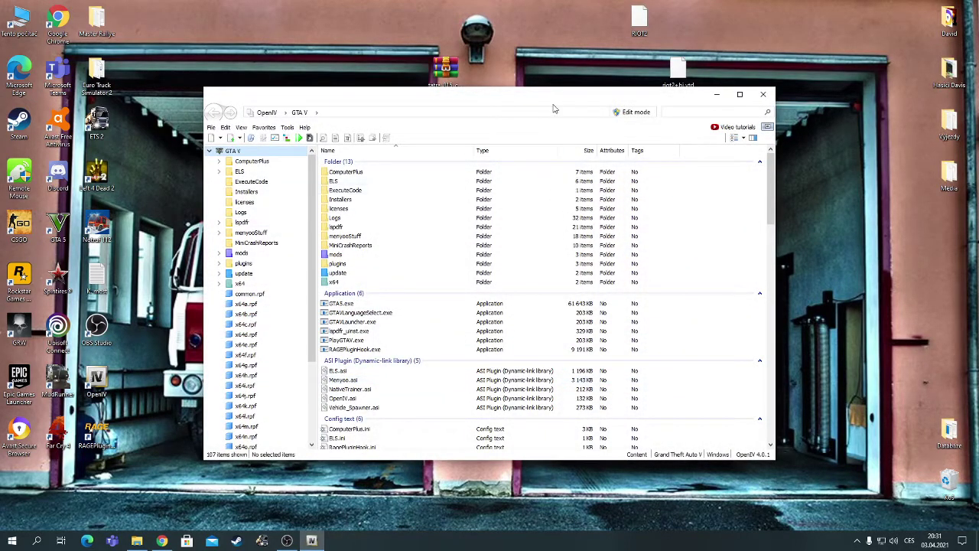
Search all game archives for riot2.yft.
left_click_drag(554, 109, 601, 277)
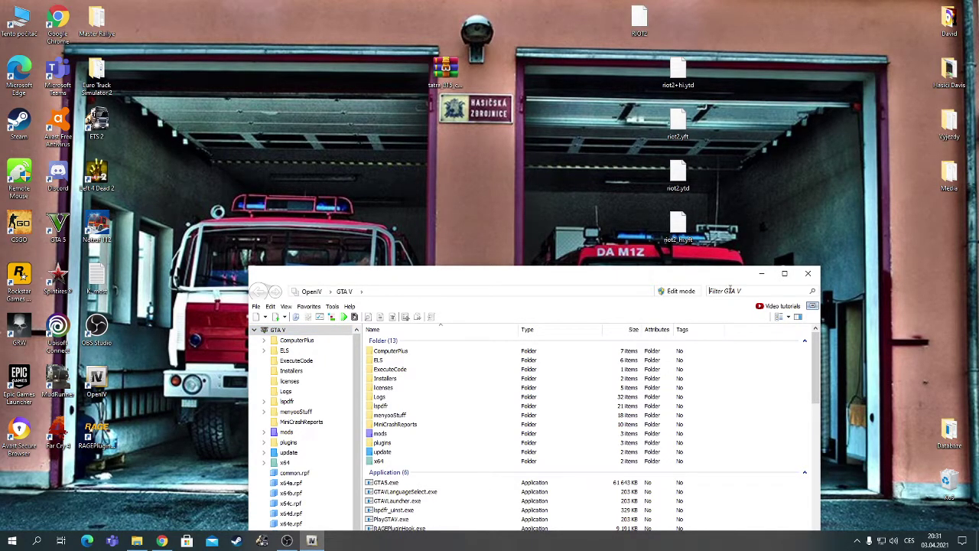
type("riot2.yft")
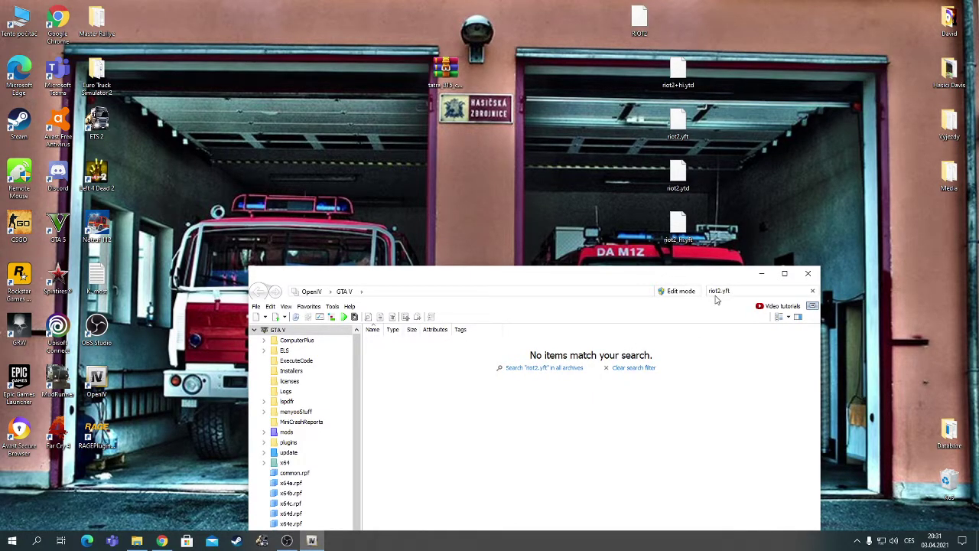
left_click(538, 370)
left_click_drag(539, 354, 504, 245)
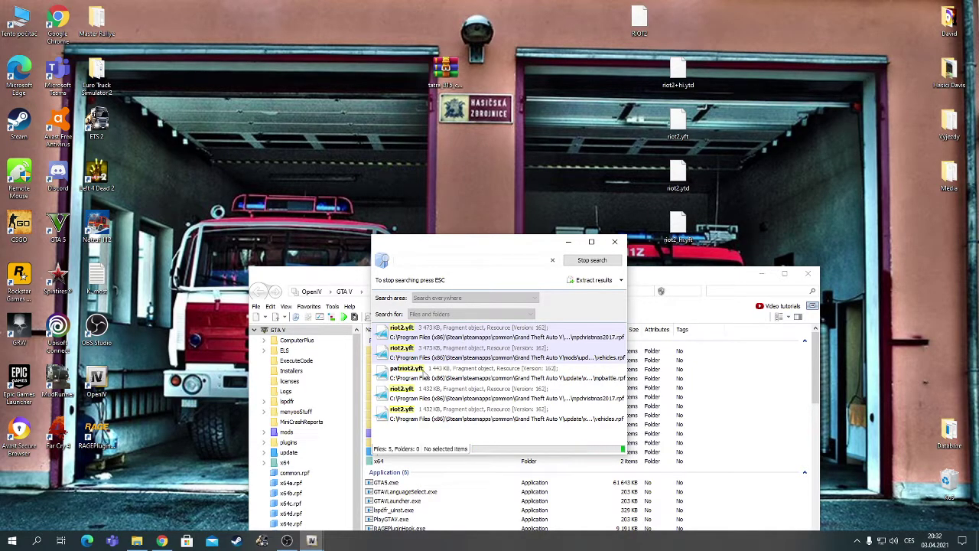
Open the original mpchristmas2017 location of riot2.yft from the search results and enable Edit mode.
left_click(489, 397)
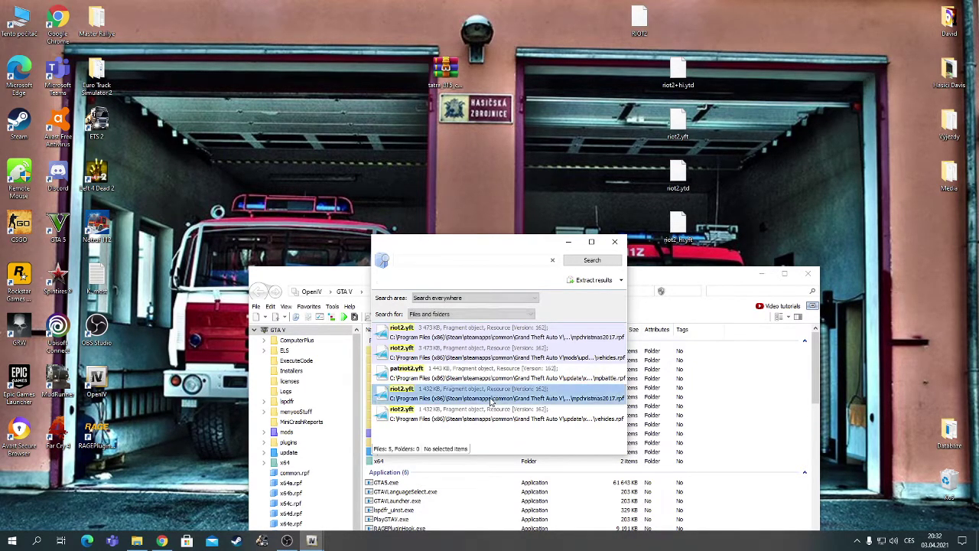
double_click(490, 398)
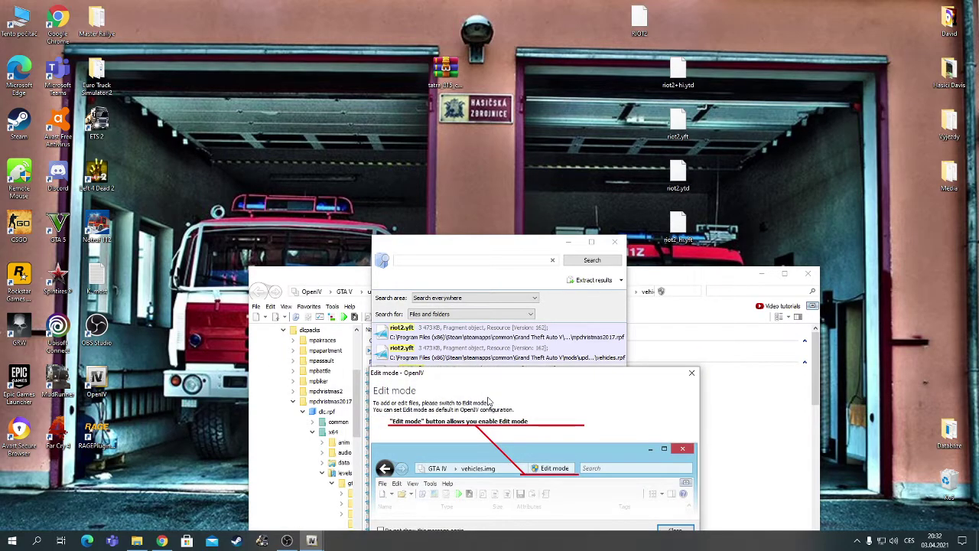
left_click_drag(517, 376, 509, 258)
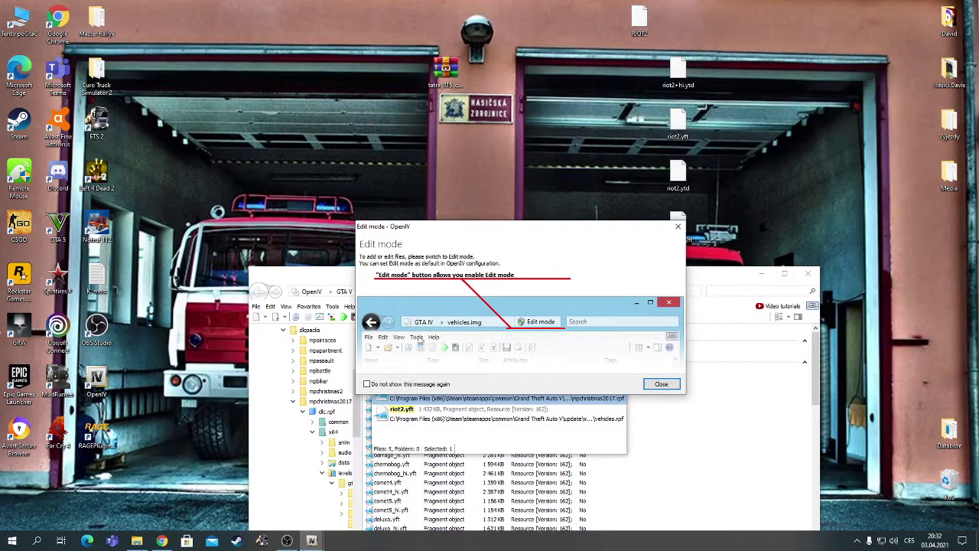
left_click(658, 385)
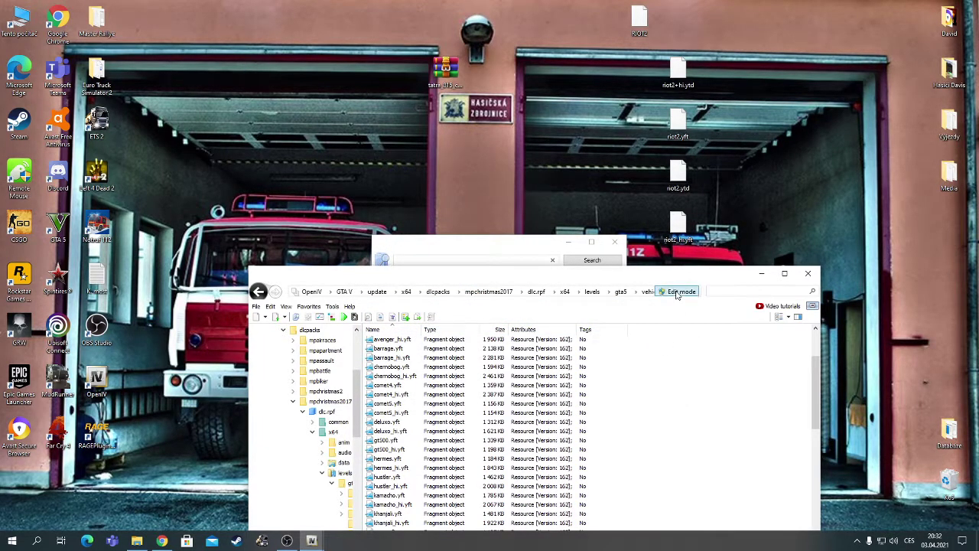
left_click(678, 292)
Show the mods folder copy of the mpchristmas2017 vehicles archive and add the four riot2 files from the desktop.
left_click(523, 305)
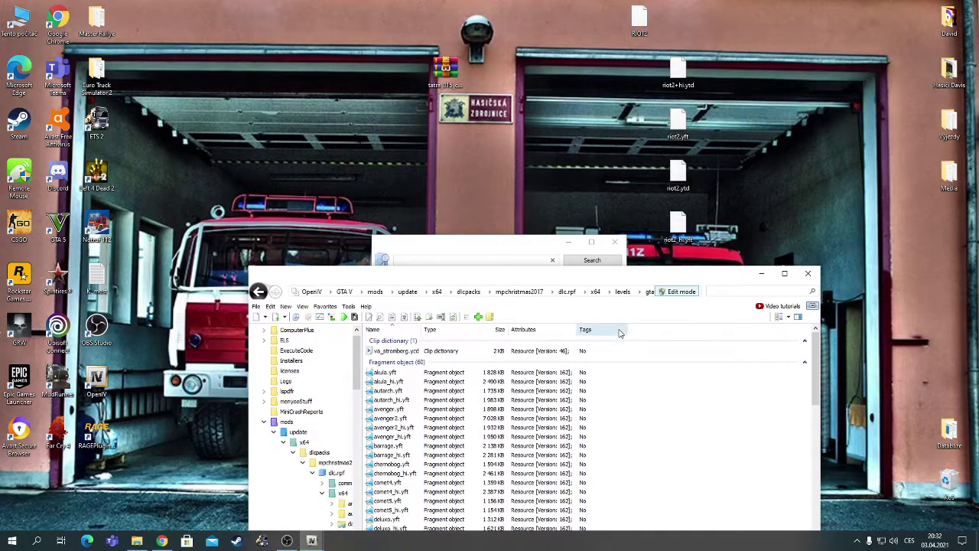
left_click_drag(633, 279, 662, 265)
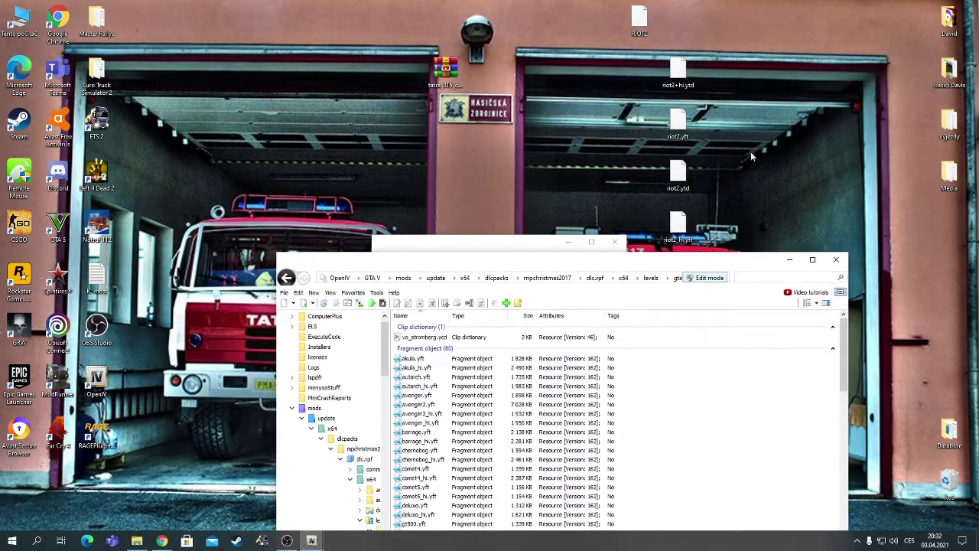
left_click_drag(714, 50, 703, 383)
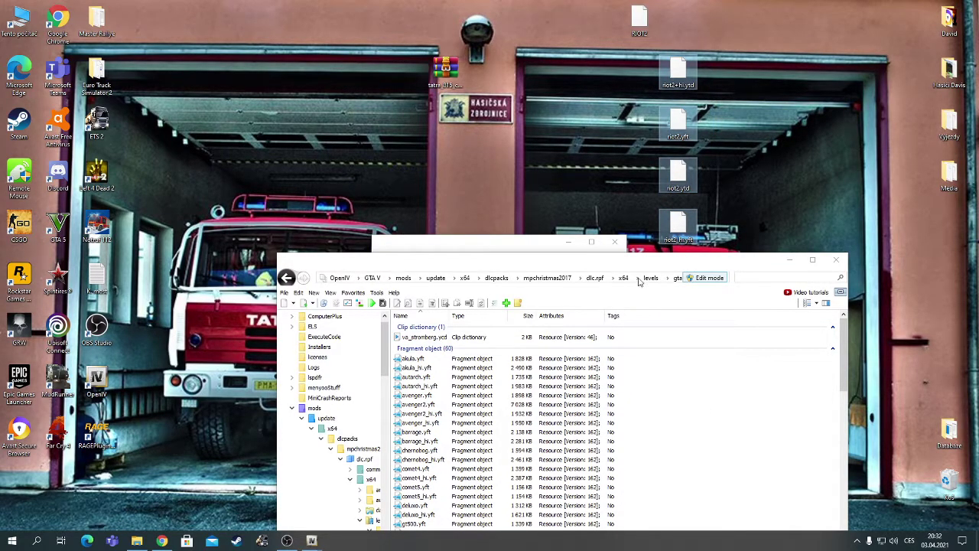
Open the original patchday19ng result for riot2.yft, show its mods folder copy and add the four riot2 files from the desktop.
left_click(531, 246)
left_click(438, 416)
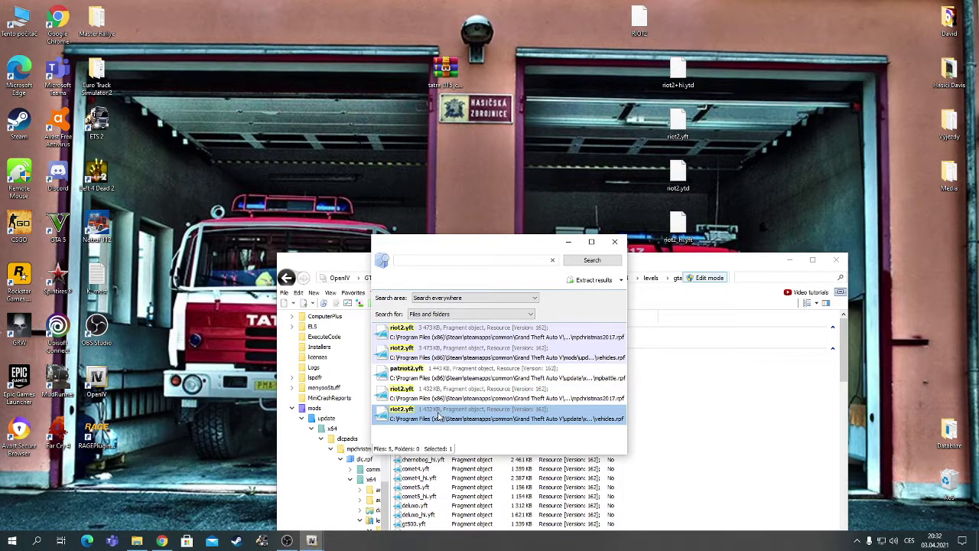
double_click(438, 416)
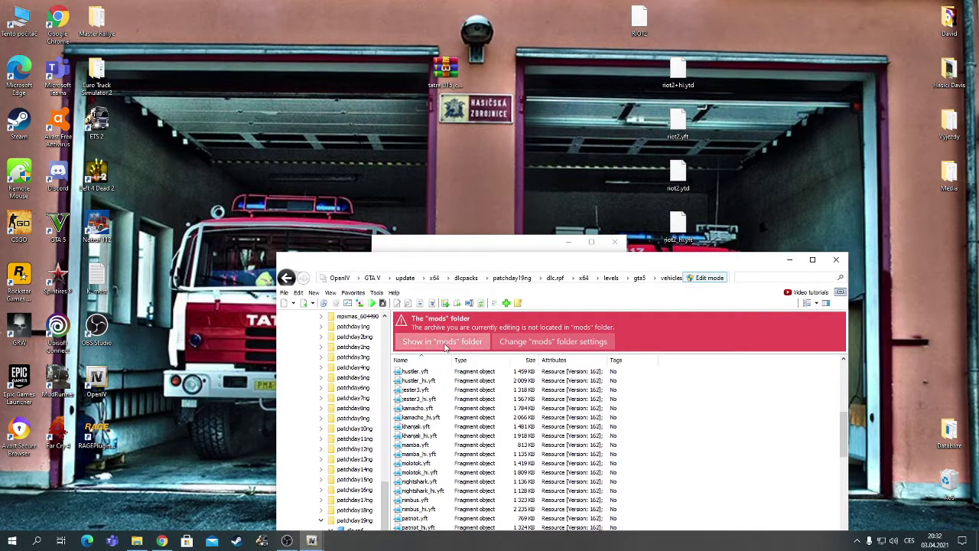
left_click_drag(729, 58, 705, 342)
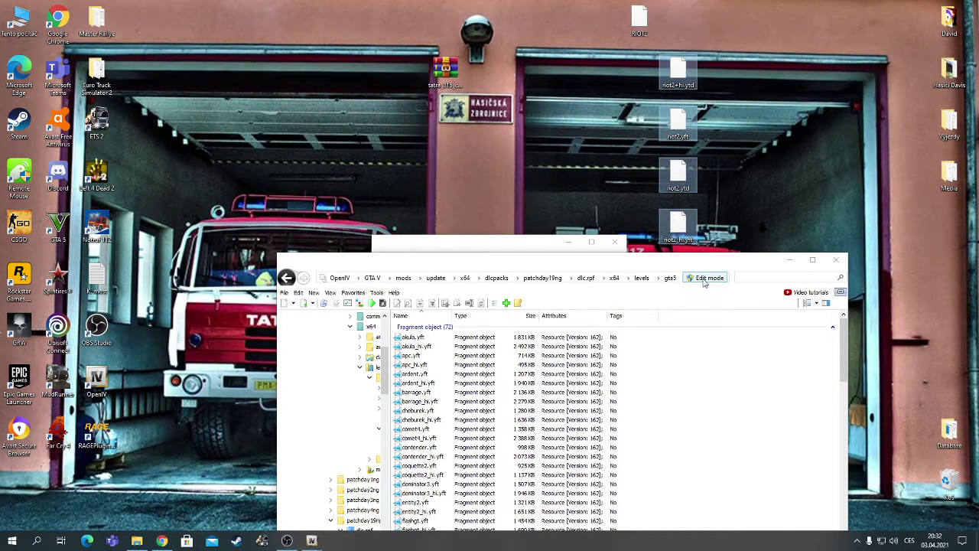
Close OpenIV and move the four riot2 .yft and .ytd files from the desktop to the Recycle Bin.
left_click(837, 261)
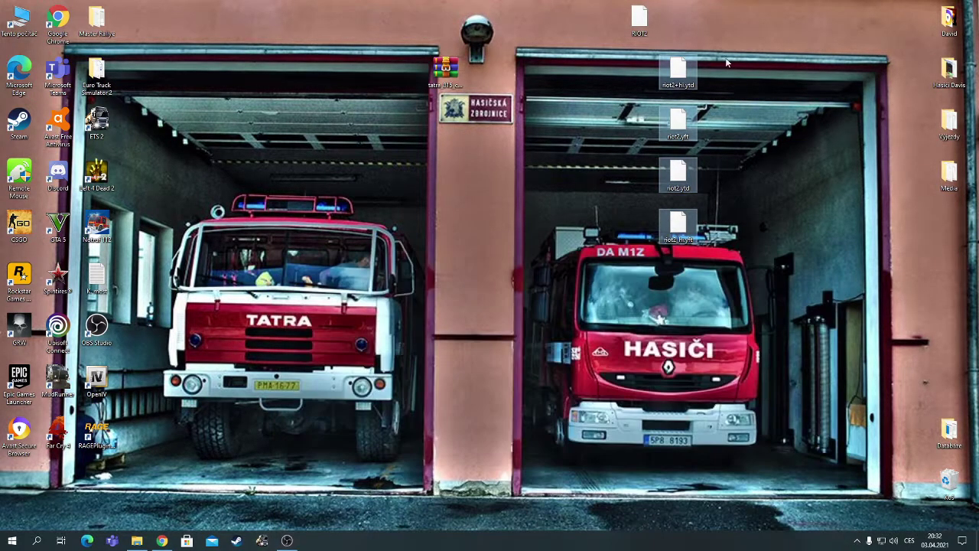
left_click_drag(685, 77, 949, 481)
Bring up the Grand Theft Auto V folder in File Explorer, reposition the RIOT2 desktop file beside the Tatra archive, and open the ELS folder.
left_click(136, 541)
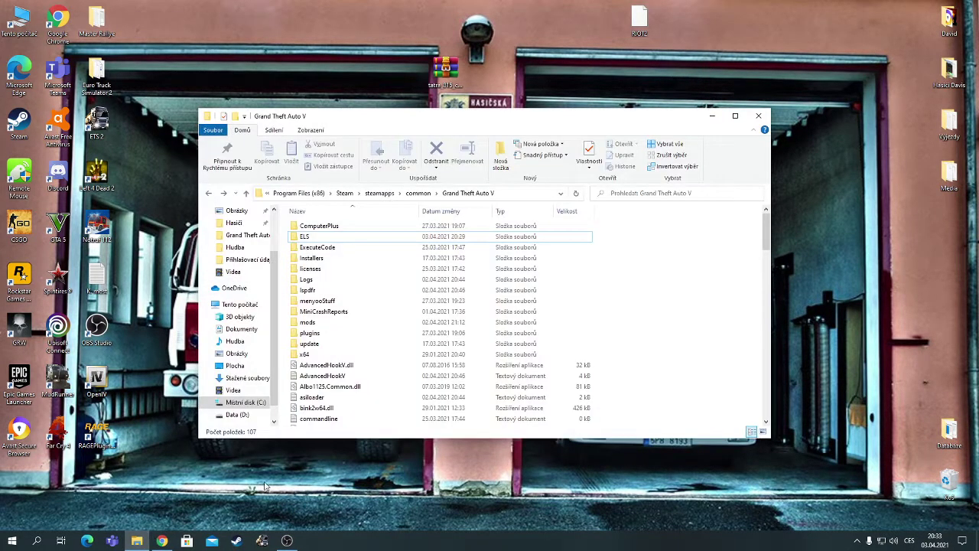
left_click_drag(640, 22, 484, 23)
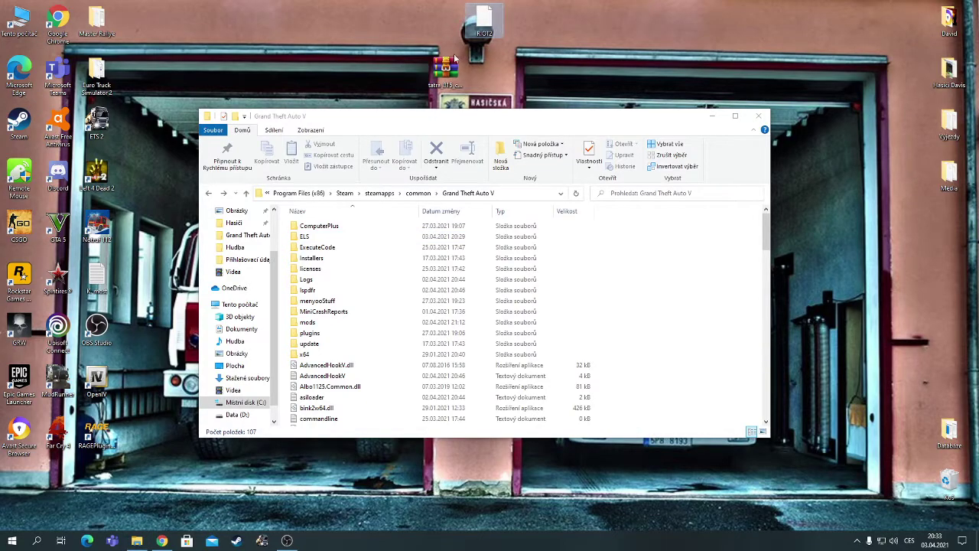
left_click(422, 61)
double_click(312, 236)
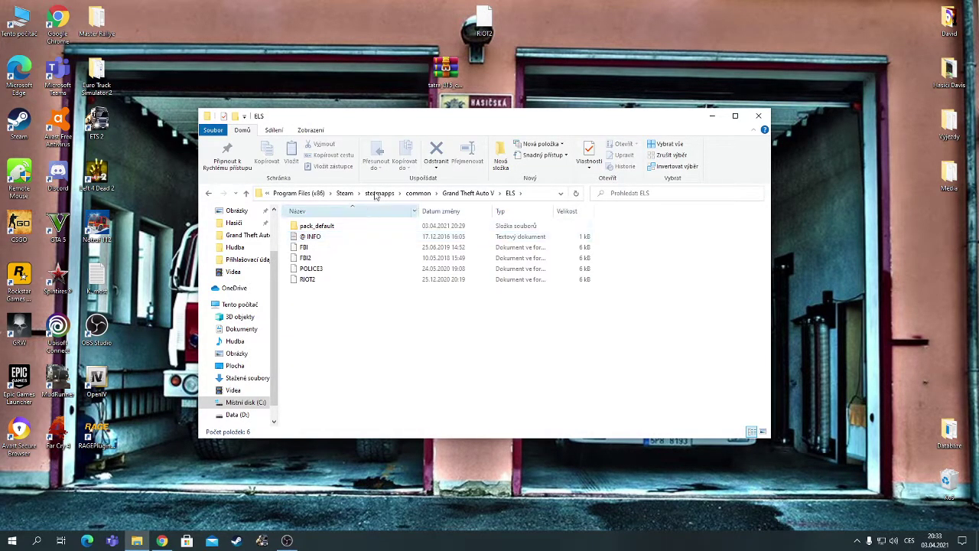
Copy the RIOT2 file from the desktop into the ELS folder, replacing the existing RIOT2.xml.
left_click(482, 23)
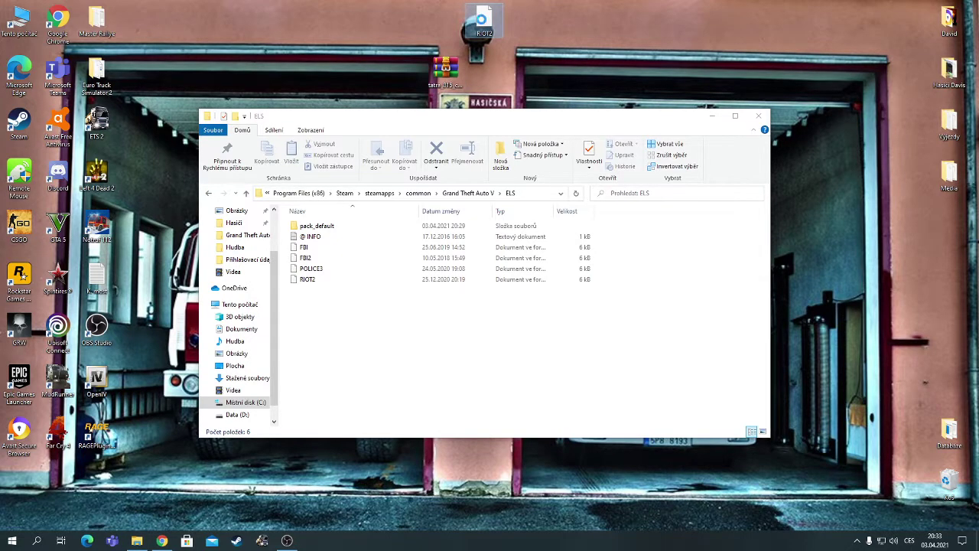
right_click(482, 23)
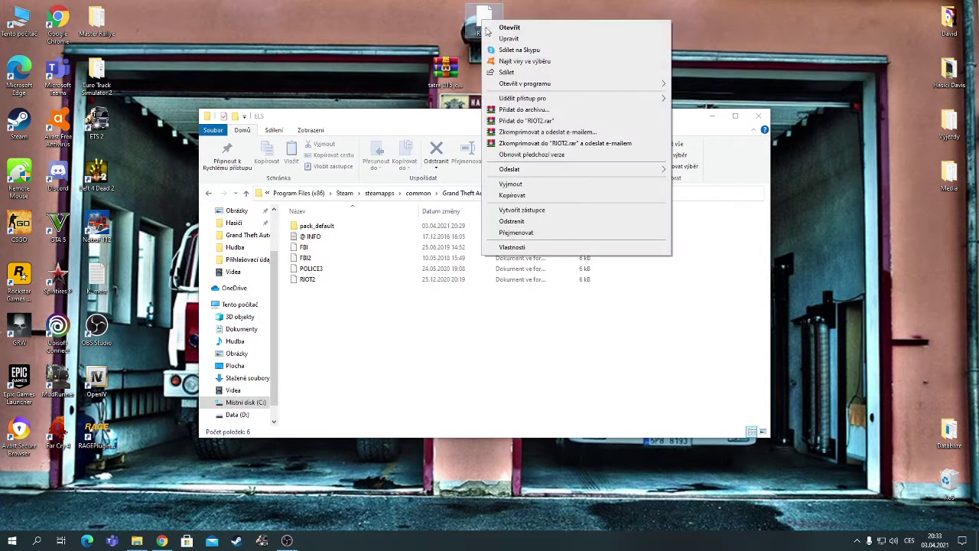
left_click(526, 197)
right_click(381, 339)
left_click(420, 405)
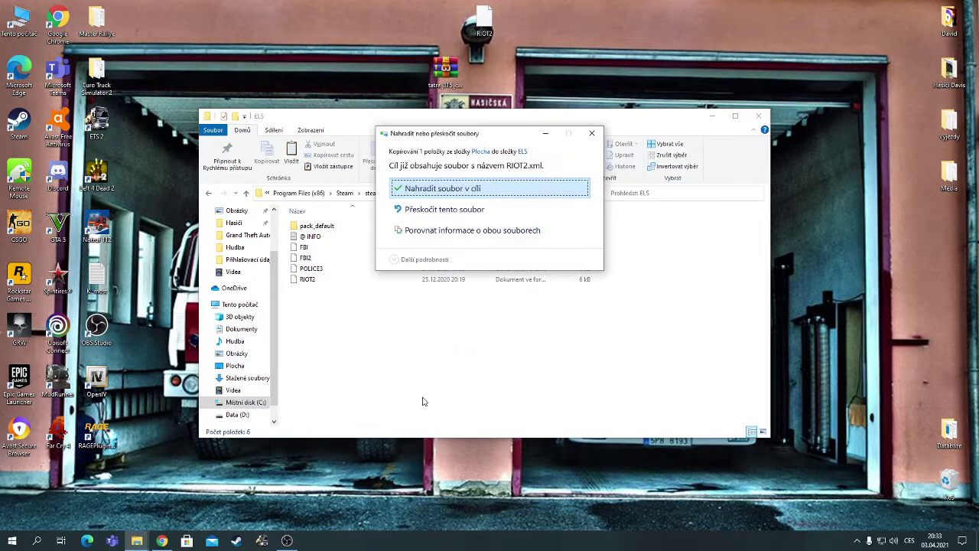
left_click(444, 187)
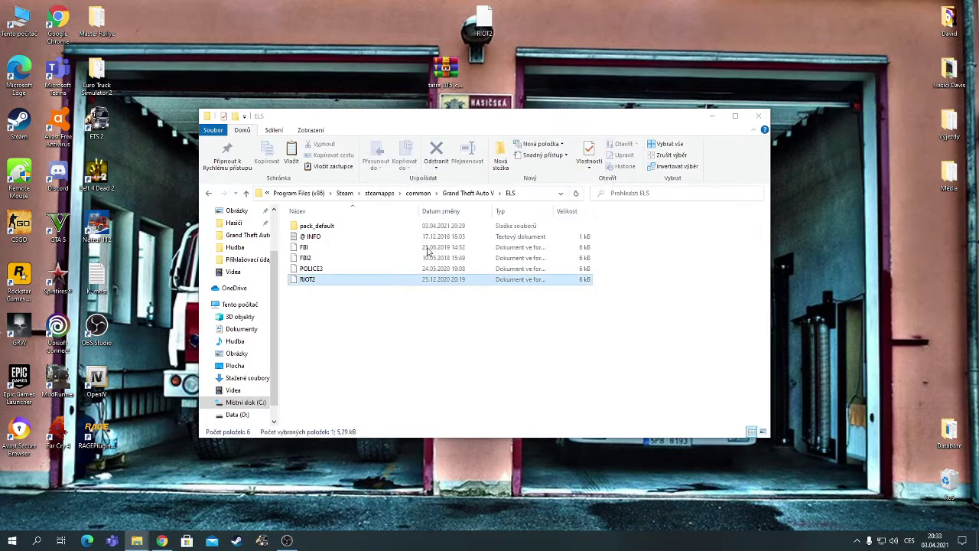
Paste the copied RIOT2 file into the pack_default folder inside ELS, replacing the existing file.
double_click(333, 226)
right_click(346, 327)
left_click(397, 399)
left_click(443, 189)
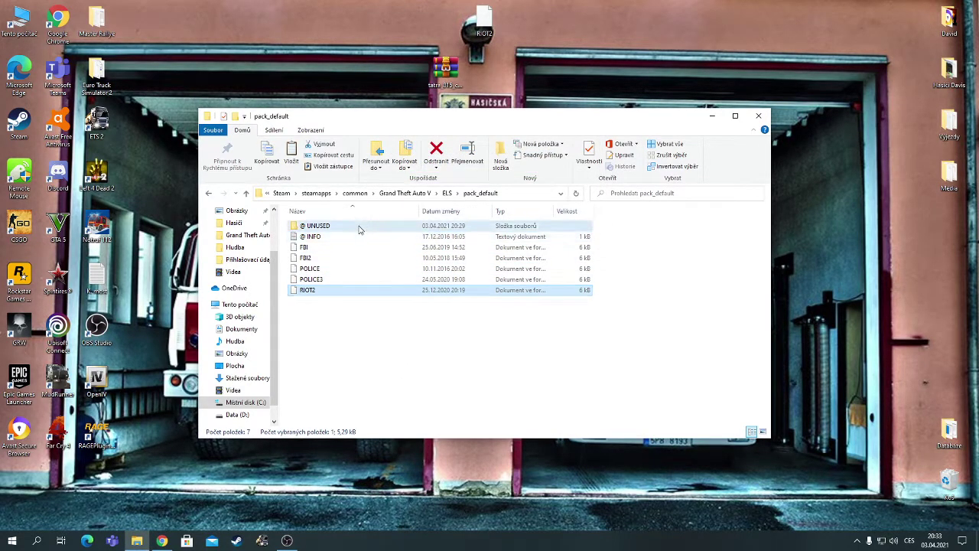
Paste the copied RIOT2 file into the @ UNUSED folder inside pack_default, replacing the existing file.
key("Home")
key("Return")
right_click(378, 327)
left_click(402, 397)
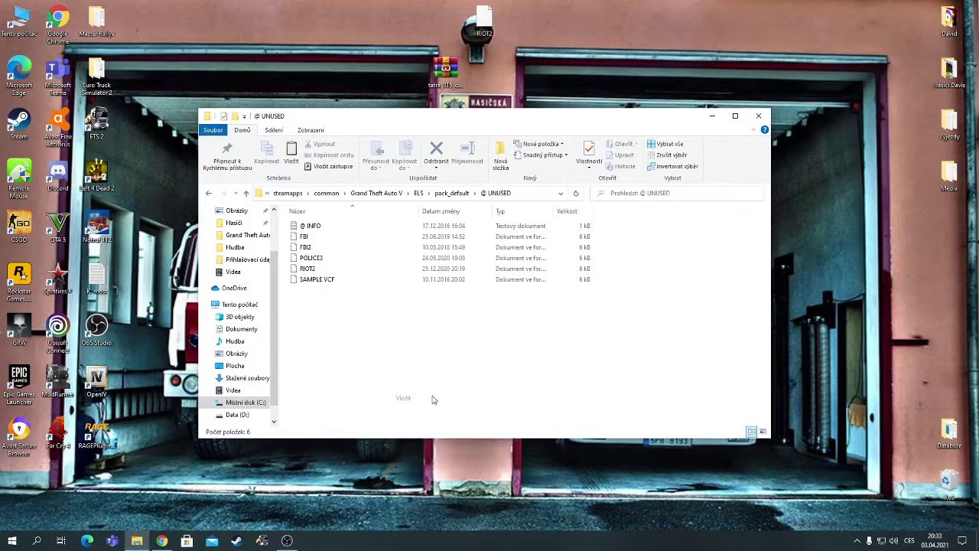
left_click(450, 188)
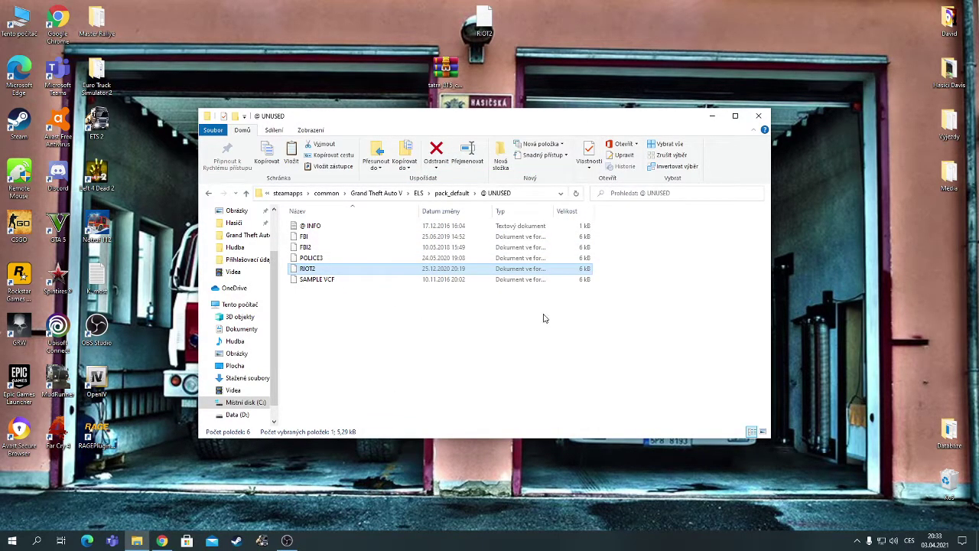
Move the RIOT2 file and the Tatra 815 archive from the desktop to the Recycle Bin and close File Explorer.
left_click_drag(517, 6, 947, 485)
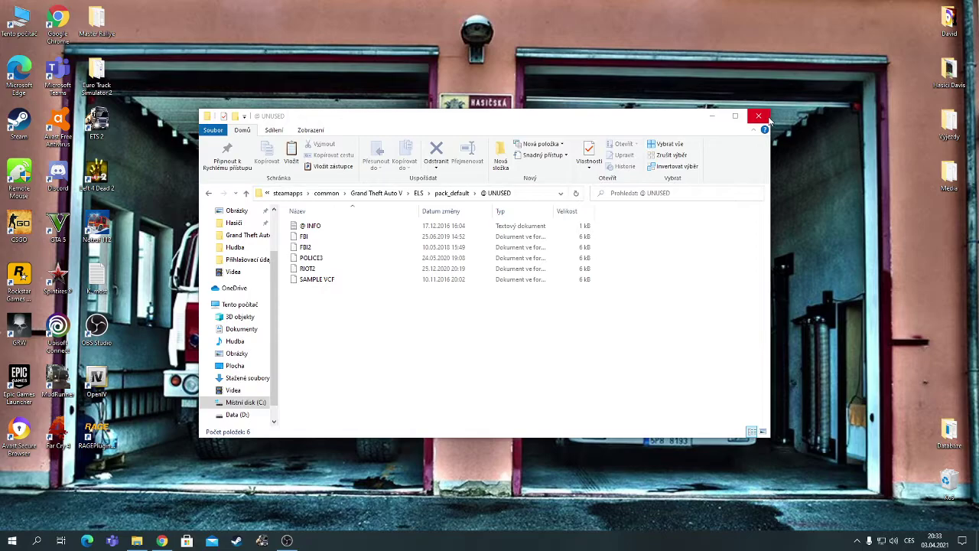
left_click(768, 117)
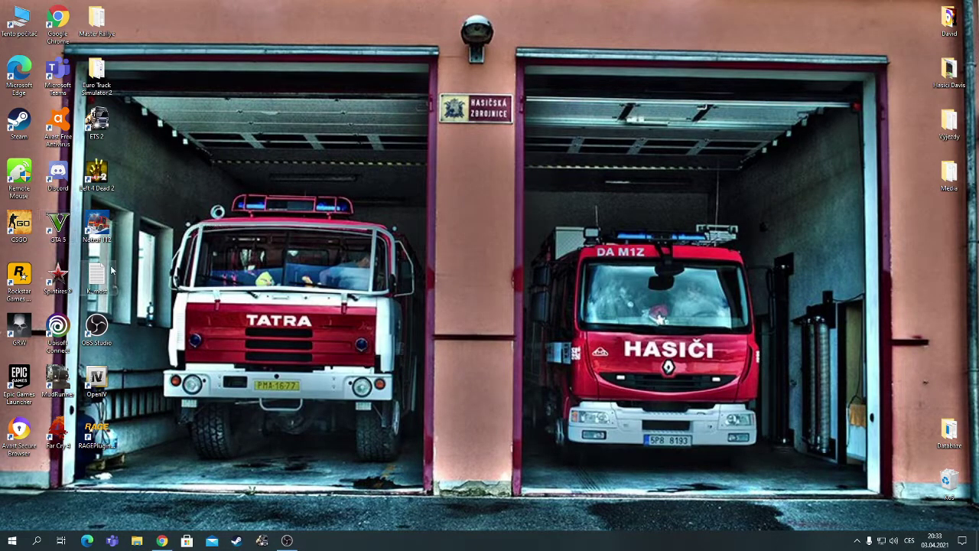